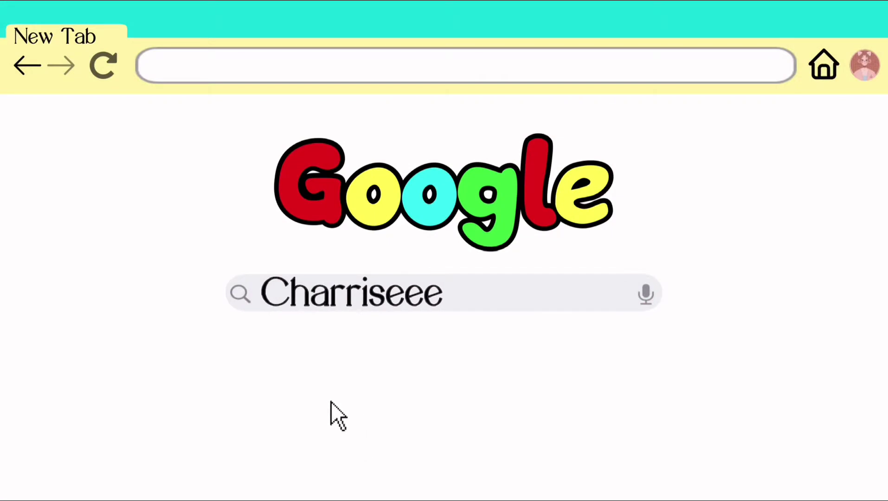
left_click(239, 297)
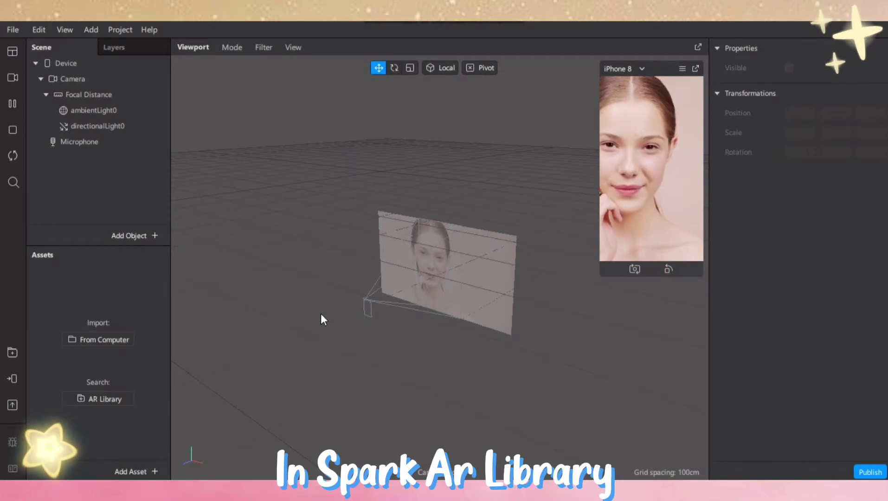
- Search the AR Library for "eye color" and import the free Eye Color block into the project
left_click(13, 352)
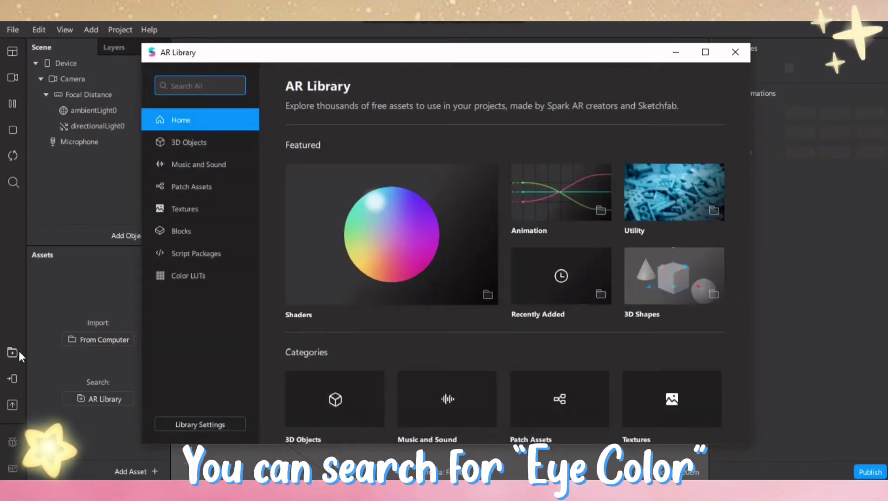
type("eye color")
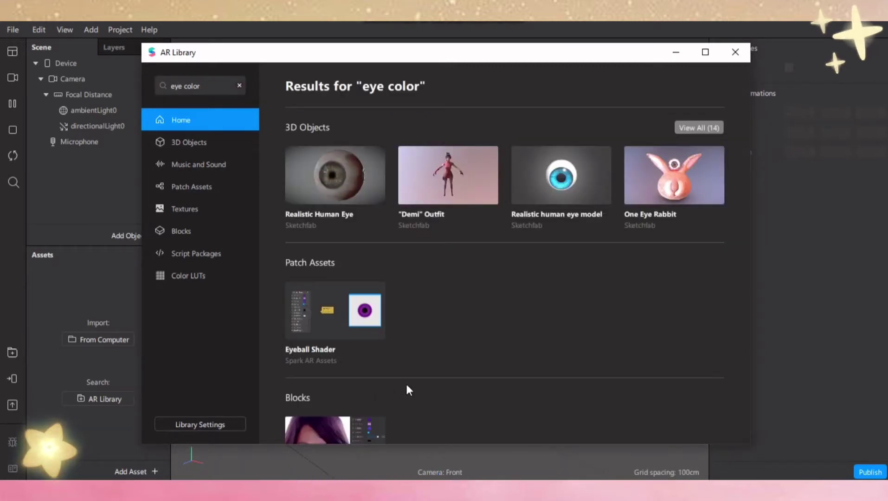
scroll(413, 382, "down", 2)
left_click(335, 388)
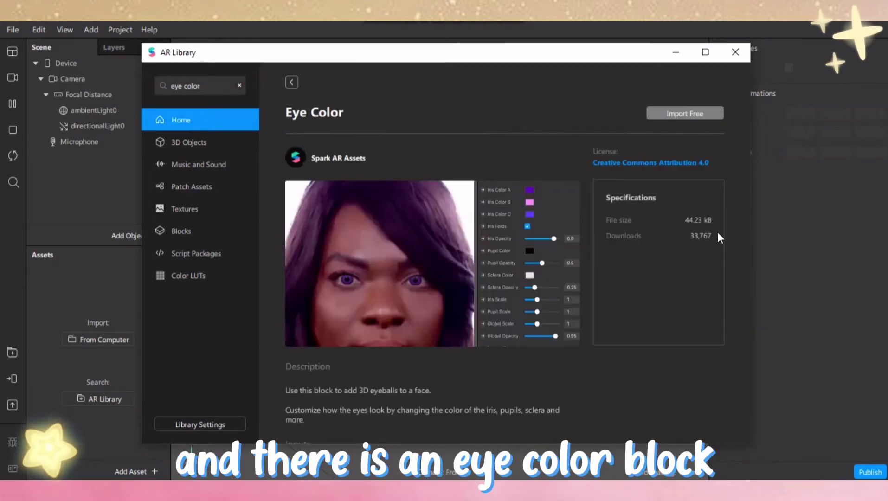
left_click(694, 116)
left_click(676, 55)
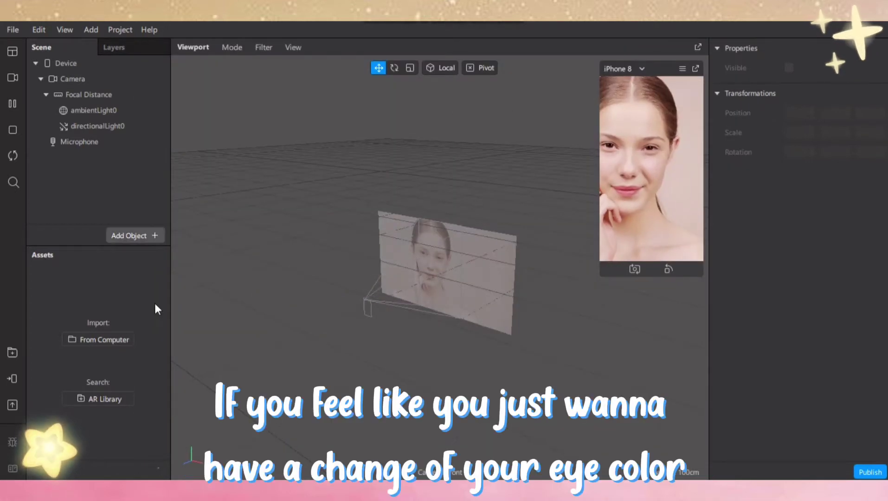
- Add a face tracker to the scene and place the eyeColor block under it
left_click(371, 444)
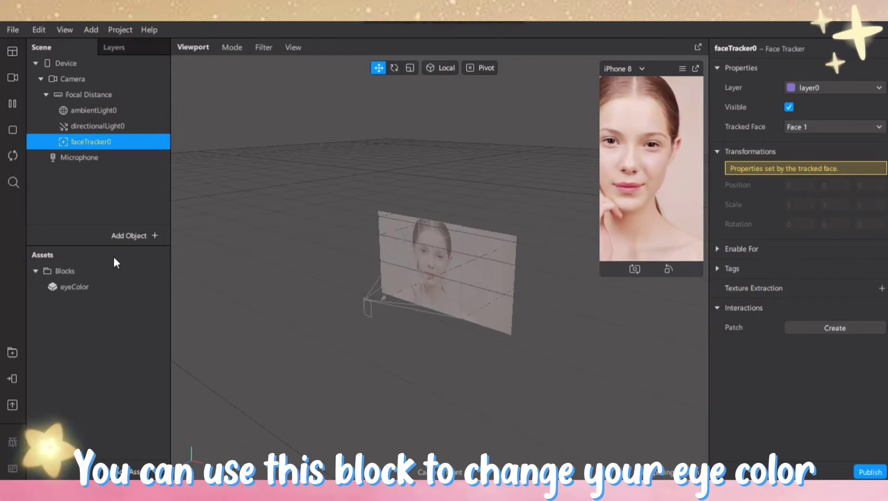
left_click(114, 287)
left_click_drag(104, 272, 120, 142)
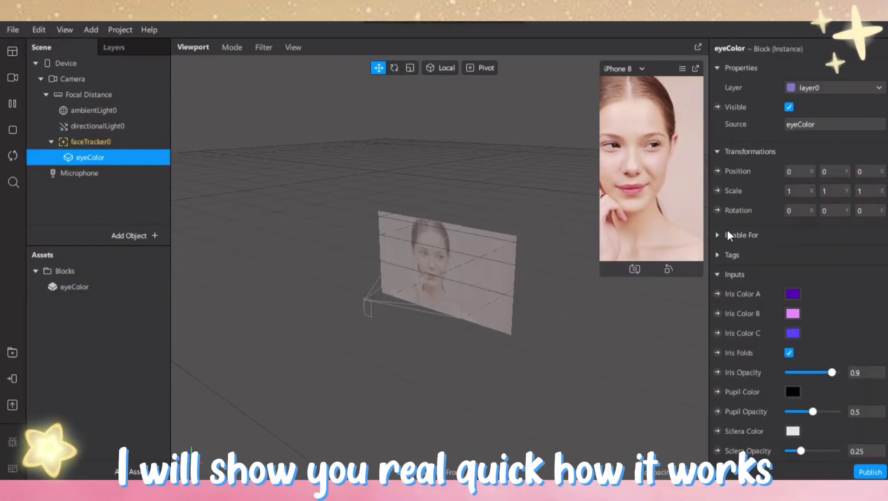
- Enlarge the simulator preview and set the eyeColor block's Iris Color A to yellow (#ffff00)
left_click_drag(599, 140, 486, 402)
left_click(793, 294)
left_click(348, 205)
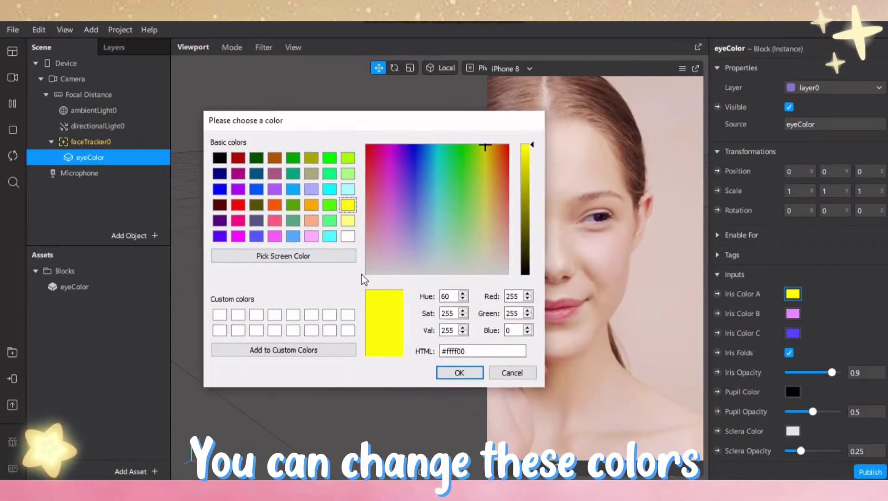
left_click(459, 372)
- Set the eyeColor block's Iris Color C to lime green and its Iris Opacity to 1
left_click(793, 333)
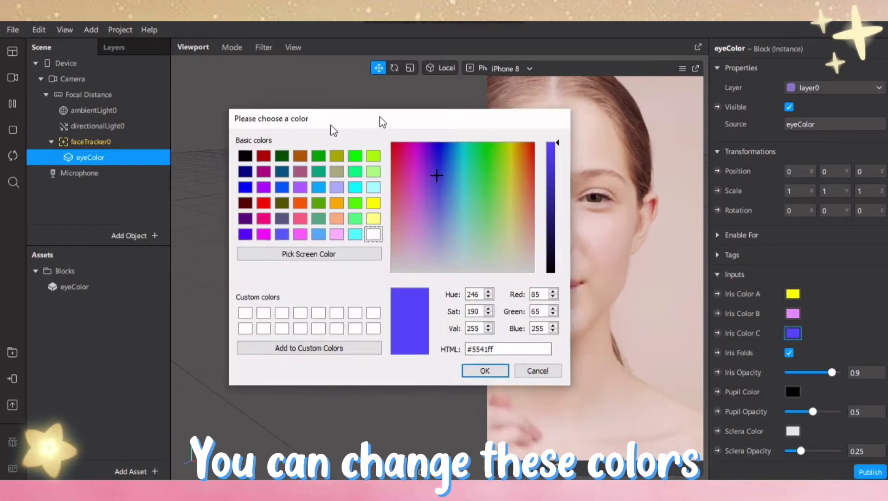
left_click_drag(330, 126, 281, 136)
left_click(319, 169)
left_click(426, 380)
scroll(828, 283, "down", 3)
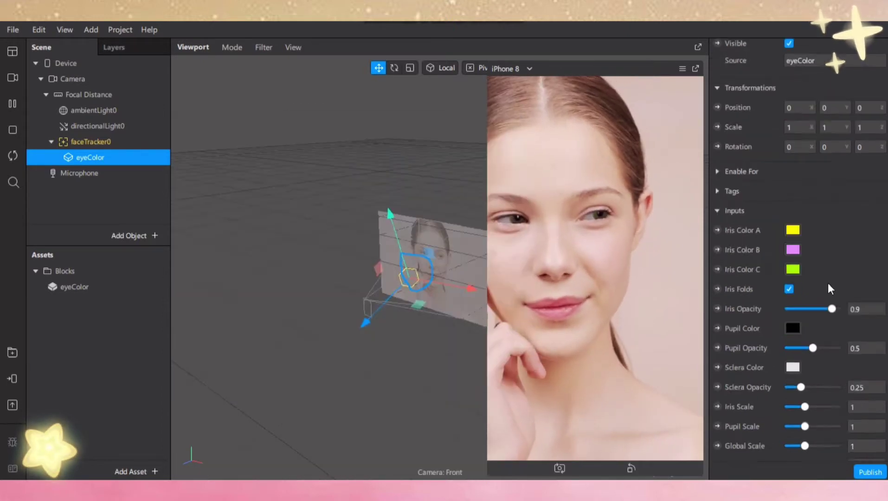
left_click_drag(831, 287, 856, 299)
- Set the eyeColor block's Pupil Color to white and its Pupil Opacity to 1
left_click(793, 307)
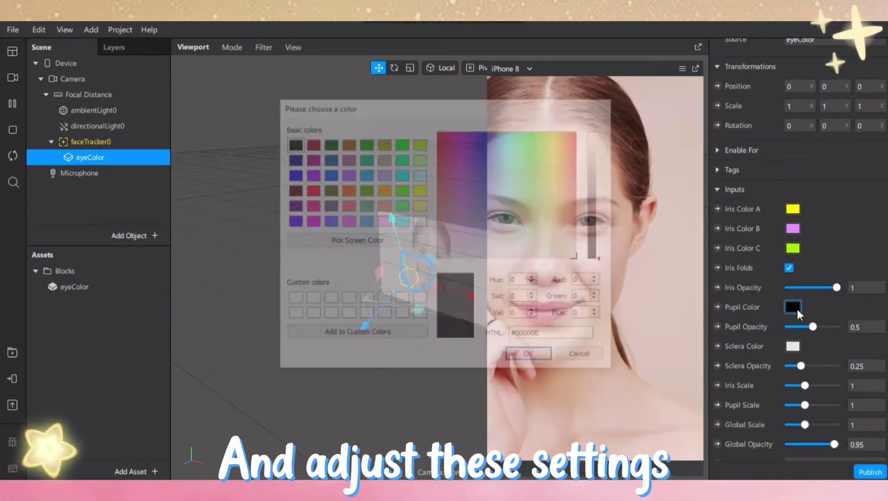
left_click(417, 225)
left_click(532, 357)
double_click(861, 326)
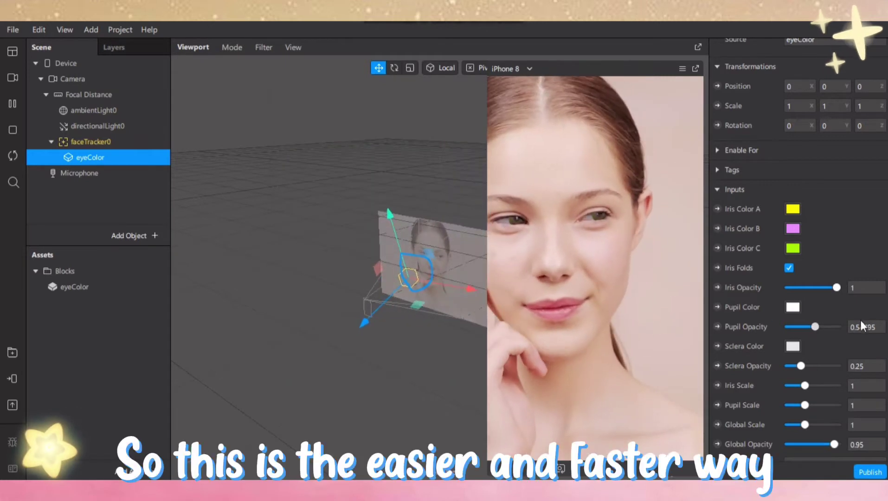
type("1")
key("Return")
- Set the eyeColor block's Sclera Color to lime green and its Sclera Opacity to 1
scroll(834, 327, "down", 2)
left_click(793, 289)
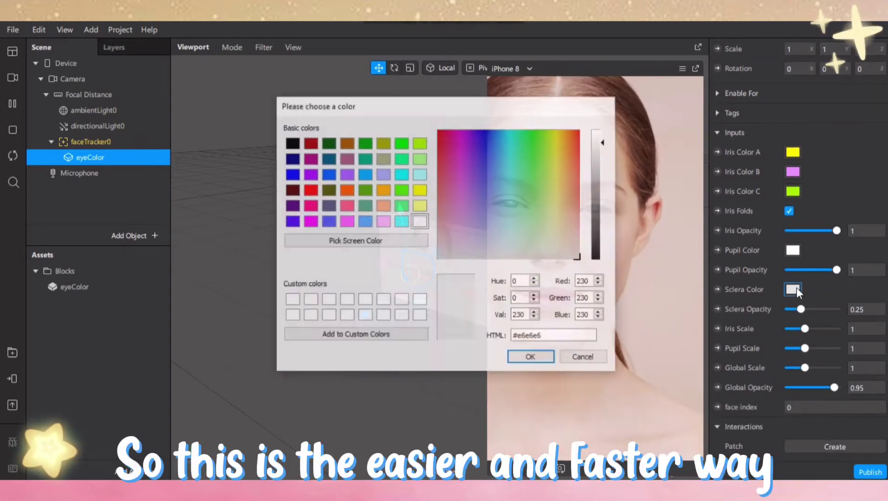
left_click(420, 143)
left_click(531, 358)
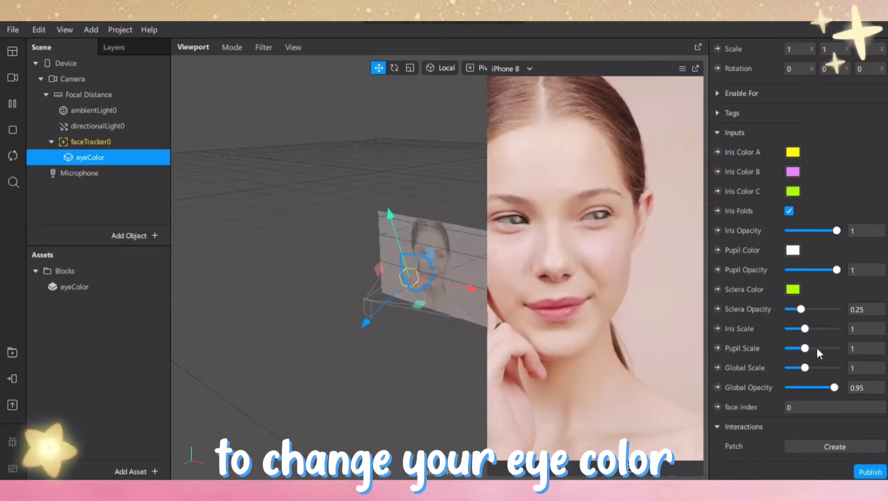
double_click(861, 309)
type("1")
key("Return")
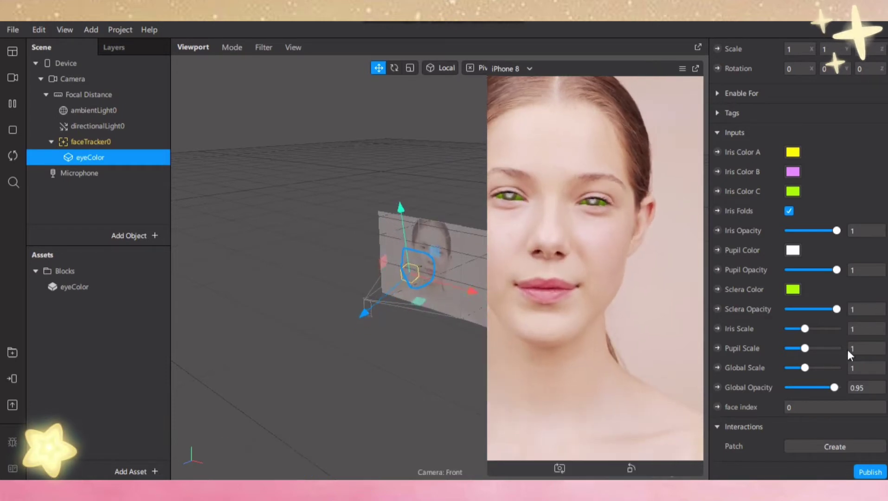
- Raise the eyeColor block's Iris Scale to 3 and lower its Global Opacity to 0
left_click_drag(804, 328, 839, 329)
left_click(829, 389)
left_click_drag(829, 389, 784, 388)
- Delete the eyeColor block instance from the face tracker and add a plane under the tracker instead
right_click(140, 158)
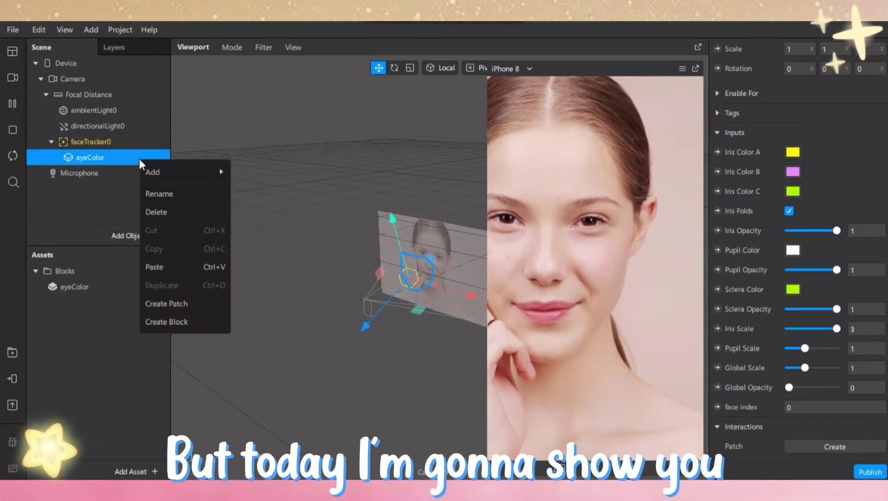
key("Return")
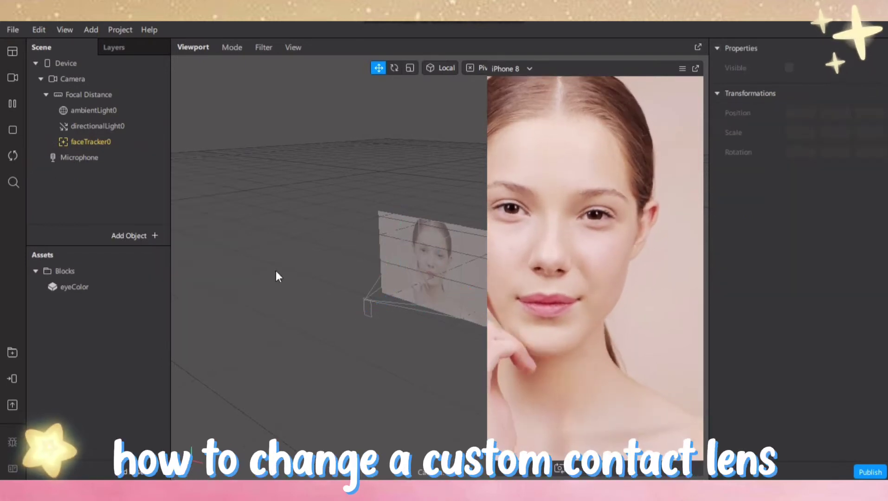
right_click(74, 148)
mouse_move(103, 158)
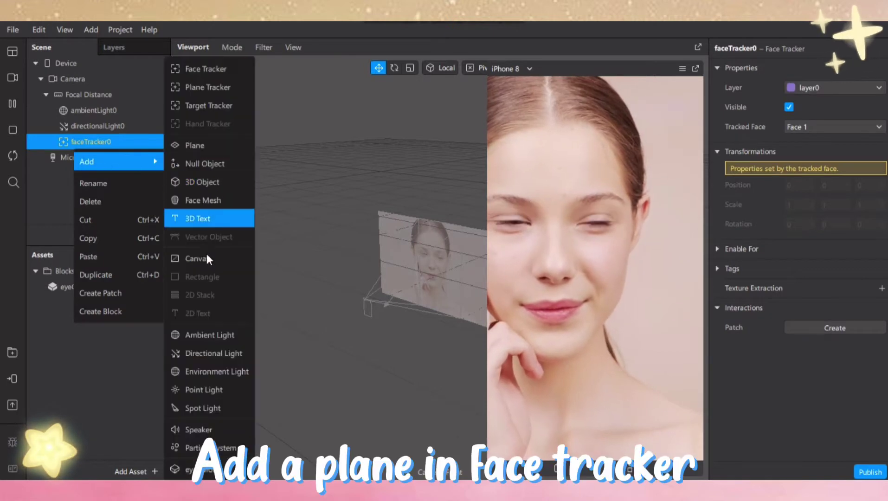
left_click(215, 147)
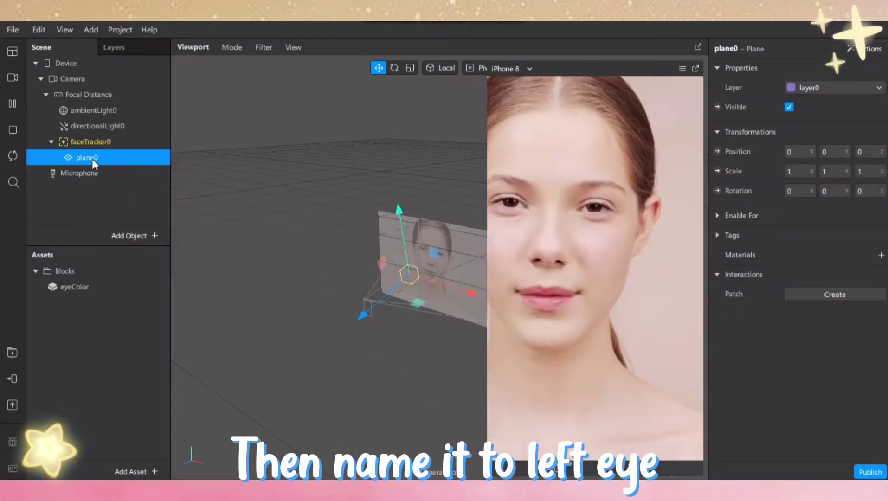
- Rename the new plane under the face tracker as "left eye"
double_click(91, 158)
type("left ")
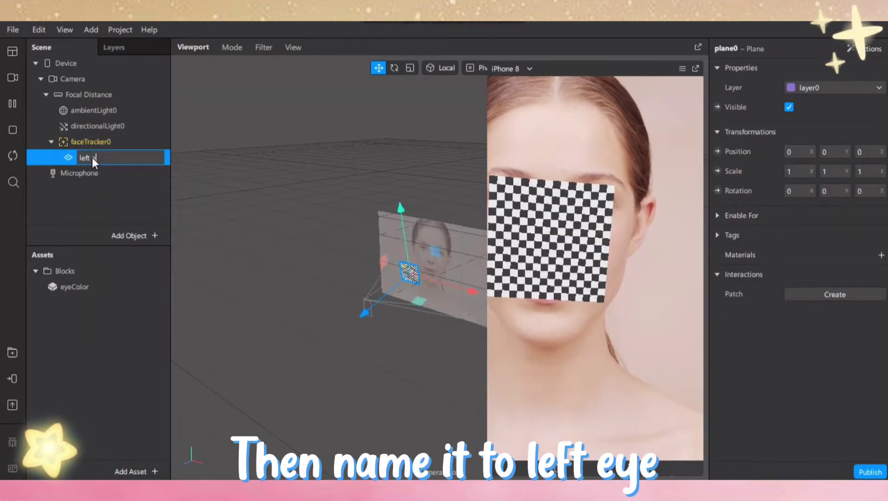
type("eye")
key("Return")
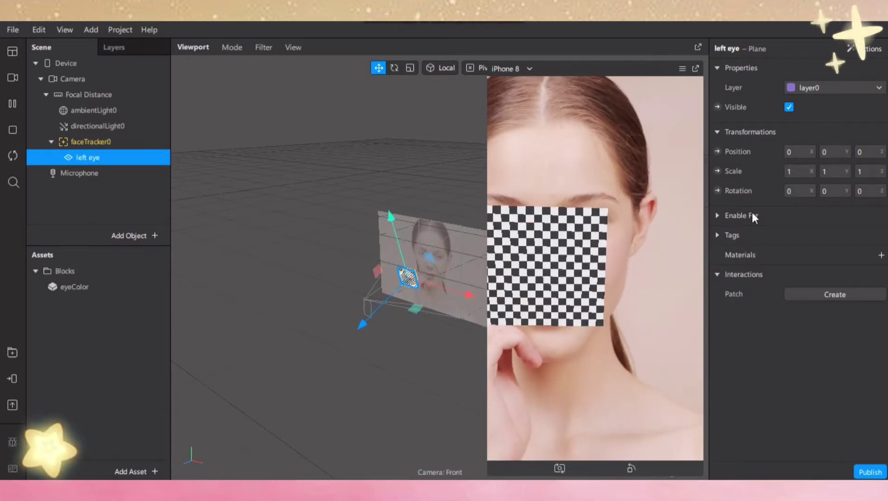
- Set the left eye plane's scale to 0.2 on the X, Y and Z axes
left_click(799, 171)
type("0")
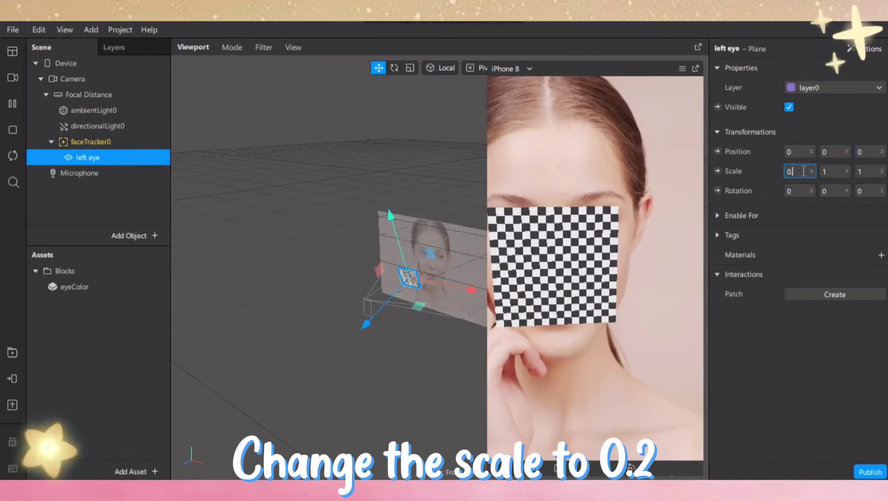
type(".2")
left_click(834, 171)
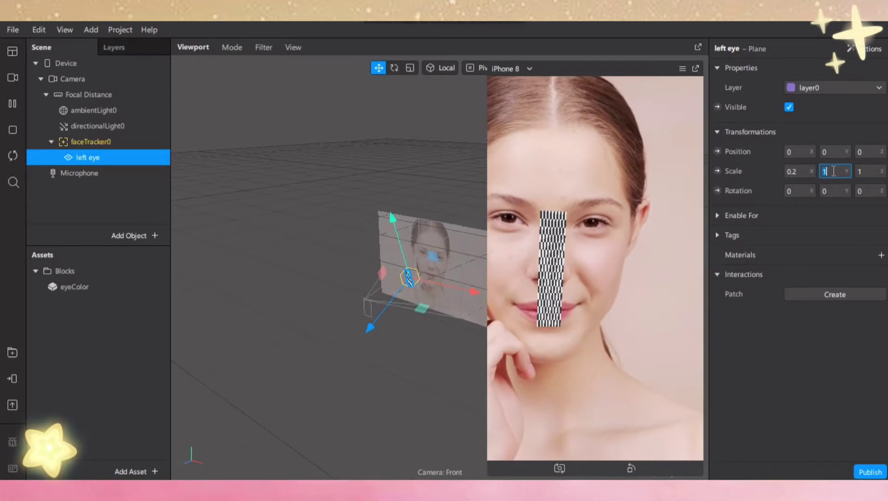
type("0.2")
key("Return")
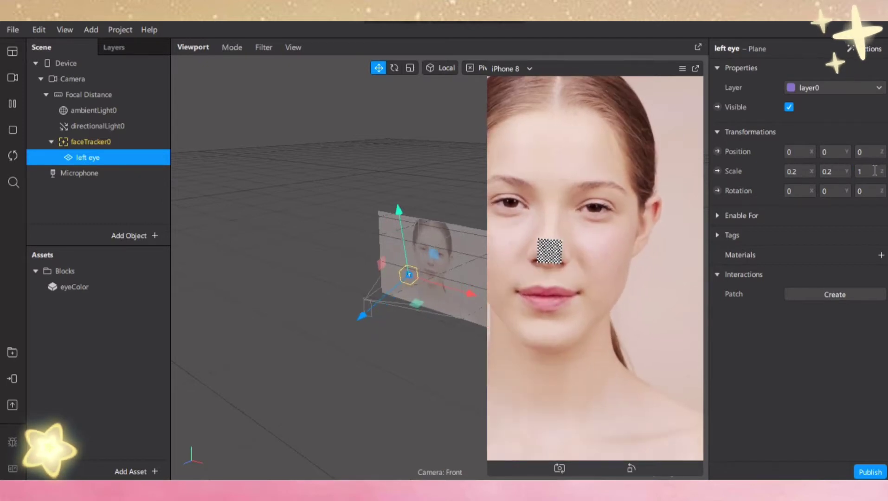
left_click(863, 171)
type("0.2")
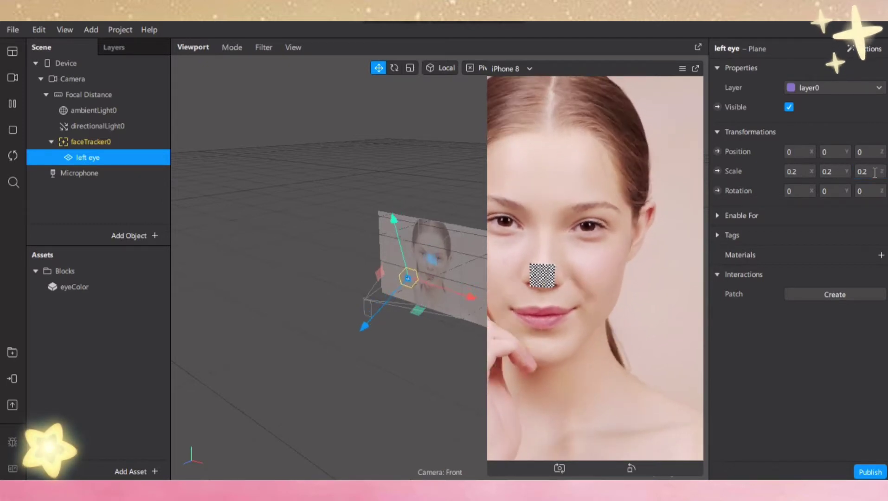
- Open the Patch Editor and add the face tracker's patches to its graph, making room beside them
left_click(70, 32)
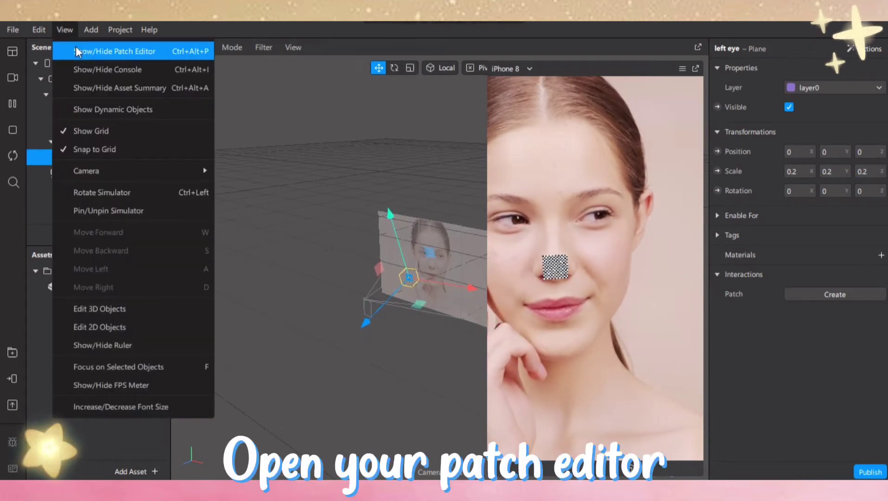
left_click(76, 49)
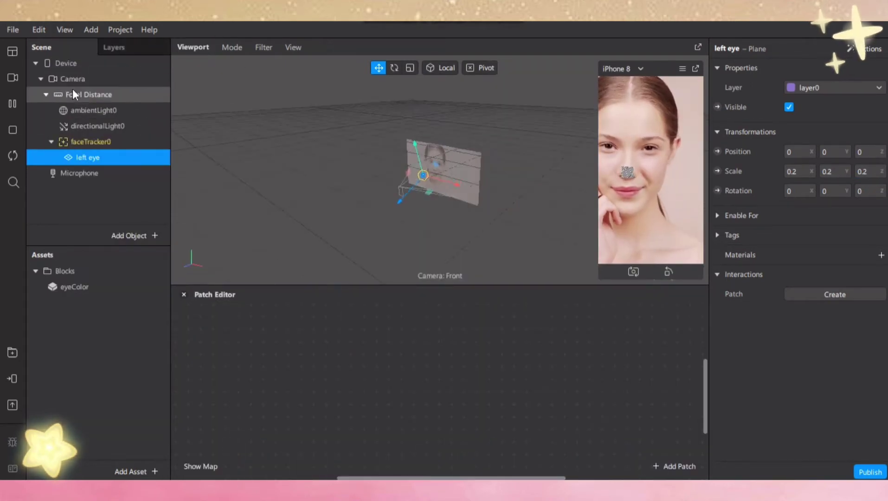
left_click(71, 143)
left_click_drag(82, 149, 253, 368)
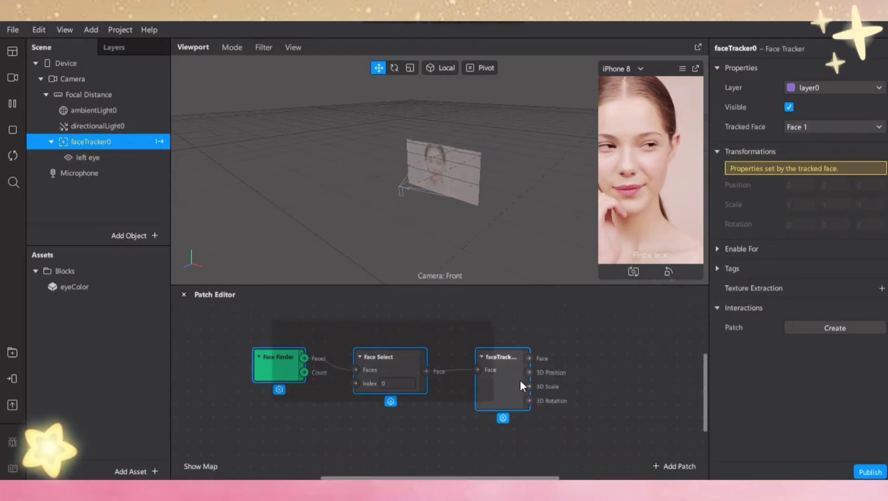
left_click_drag(520, 380, 312, 356)
left_click(449, 388)
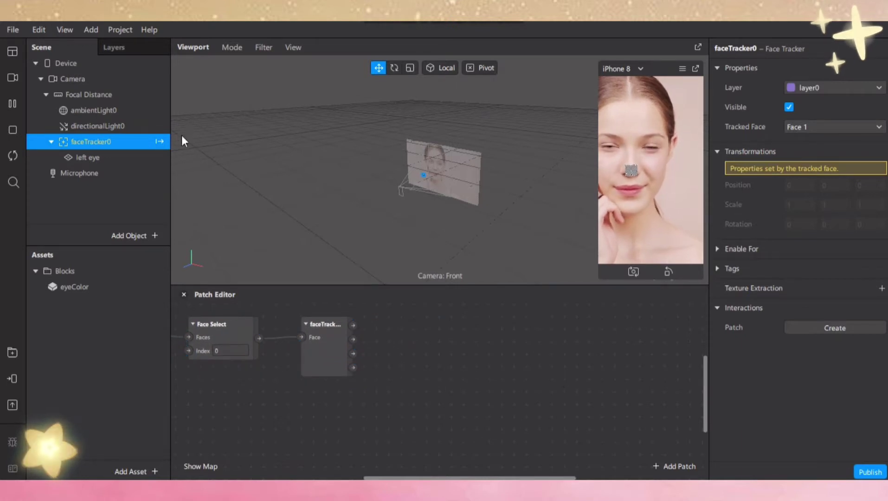
- Create Position and Rotation patches for the left eye plane and stack them beside the face tracker patch
left_click(92, 168)
left_click(91, 162)
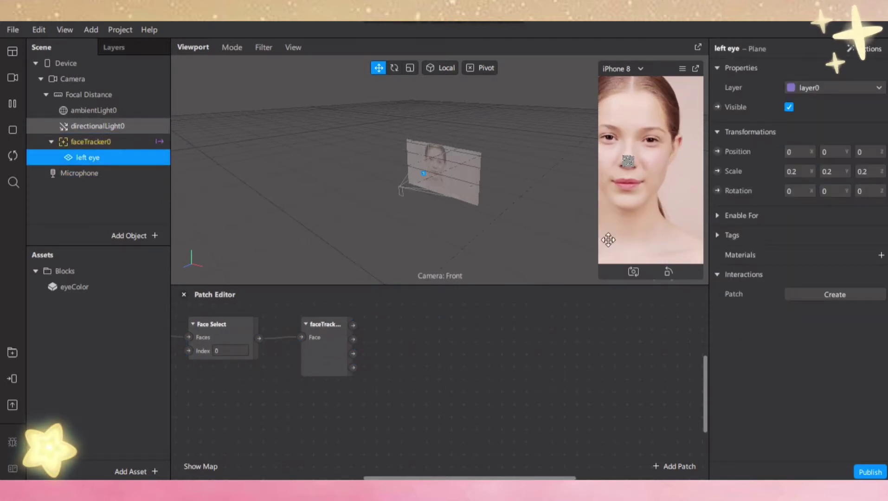
left_click(717, 152)
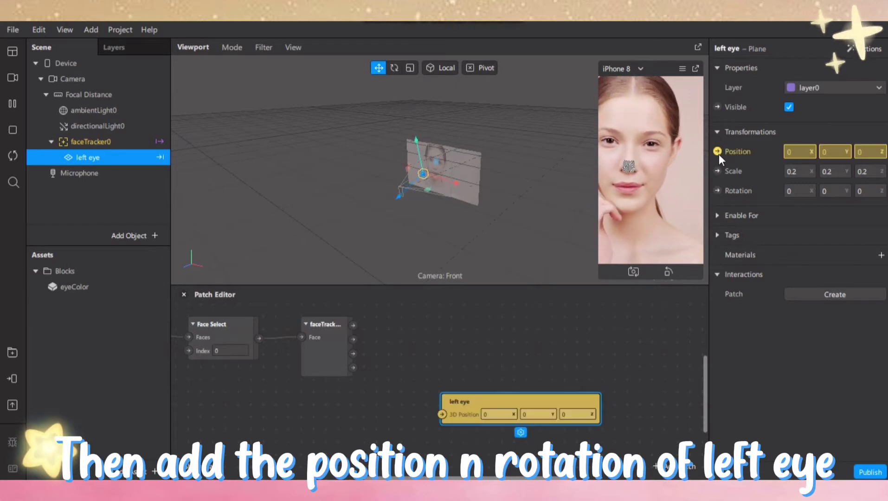
left_click(718, 189)
left_click_drag(520, 397, 566, 353)
left_click_drag(493, 386, 510, 306)
- Add an Eyeball patch beside the face tracker patch and connect the tracker's Face output to it
double_click(364, 419)
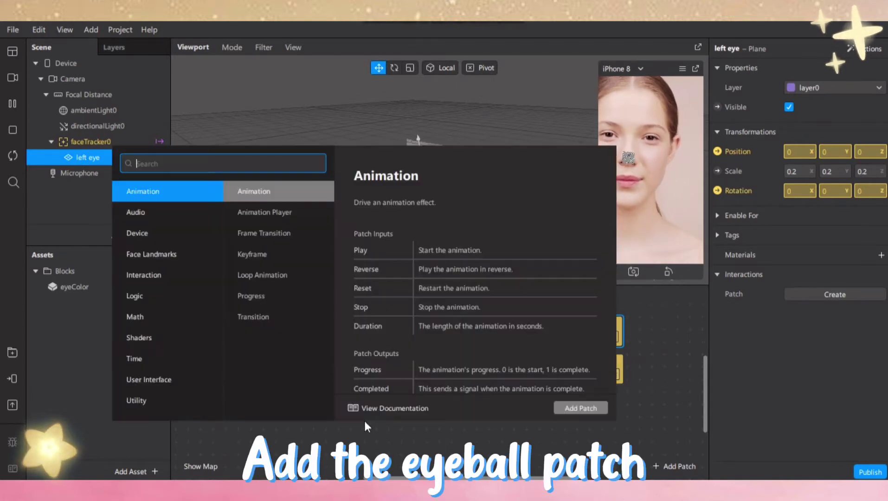
type("eyeb")
key("Return")
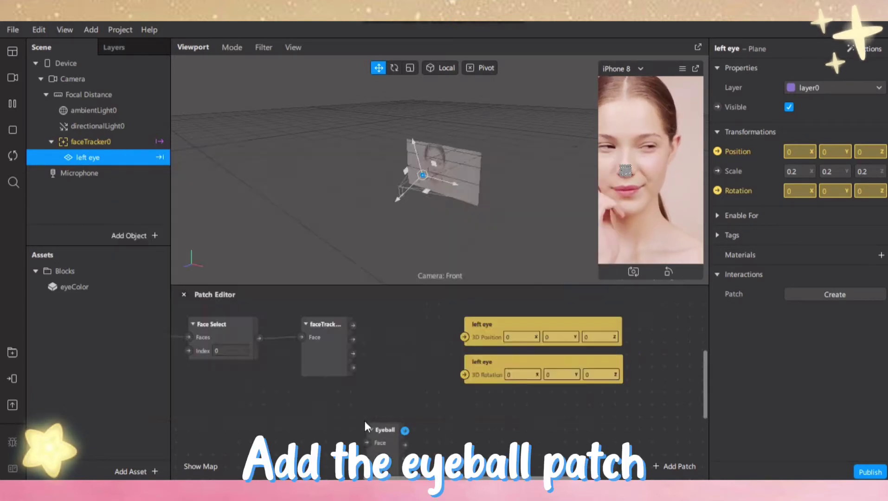
left_click_drag(380, 449, 373, 355)
left_click(427, 419)
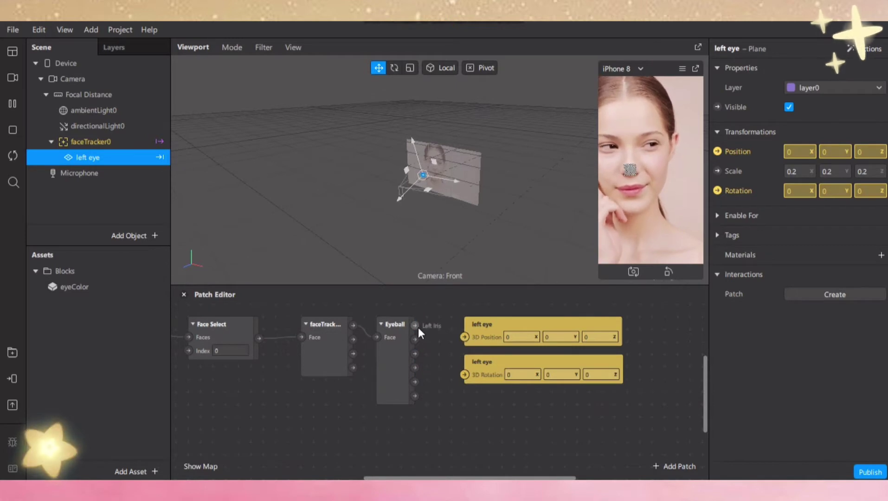
- Connect the Eyeball patch's Left Iris output to the left eye plane's 3D Position input
left_click_drag(415, 325, 462, 339)
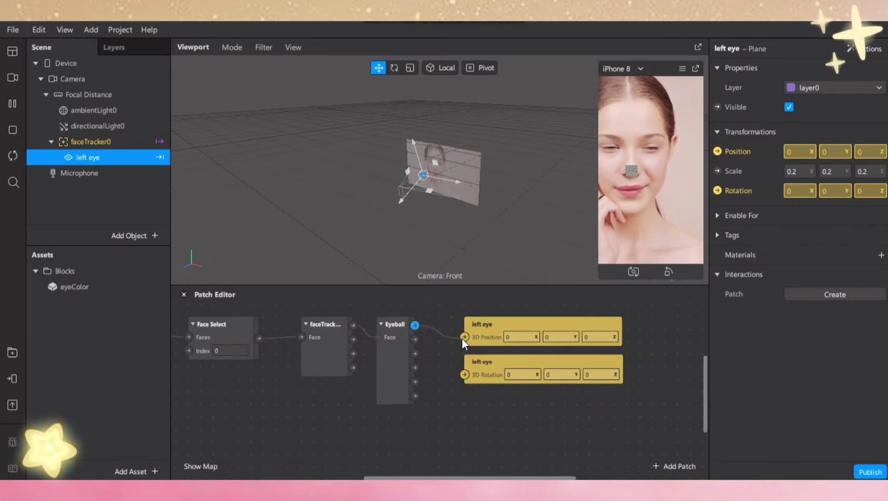
- Connect the Eyeball patch's third output to the left eye plane's 3D Rotation input
left_click_drag(418, 354, 465, 375)
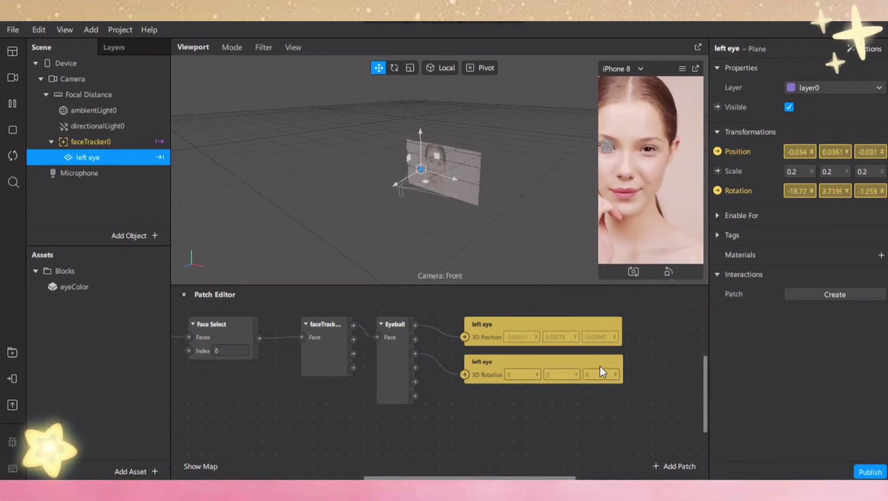
left_click_drag(636, 387, 558, 334)
left_click_drag(528, 362, 523, 332)
left_click(524, 382)
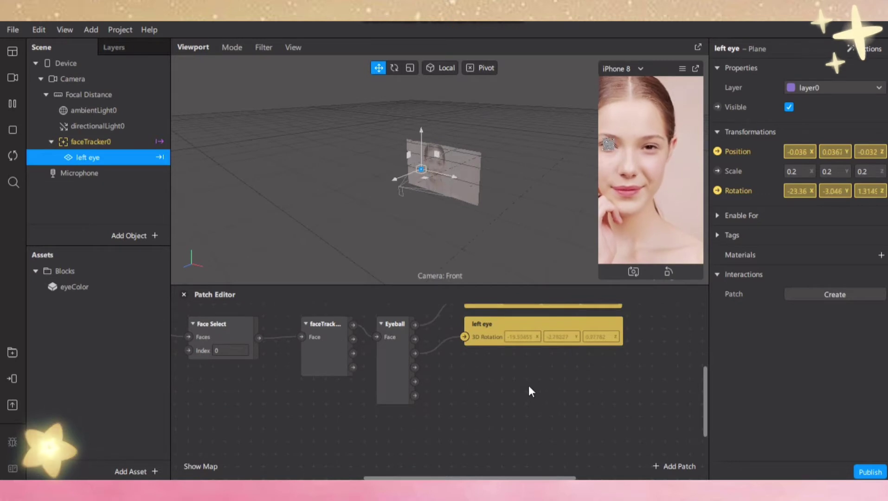
- Duplicate the left eye plane under faceTracker0 and rename the copy "right eye"
right_click(98, 156)
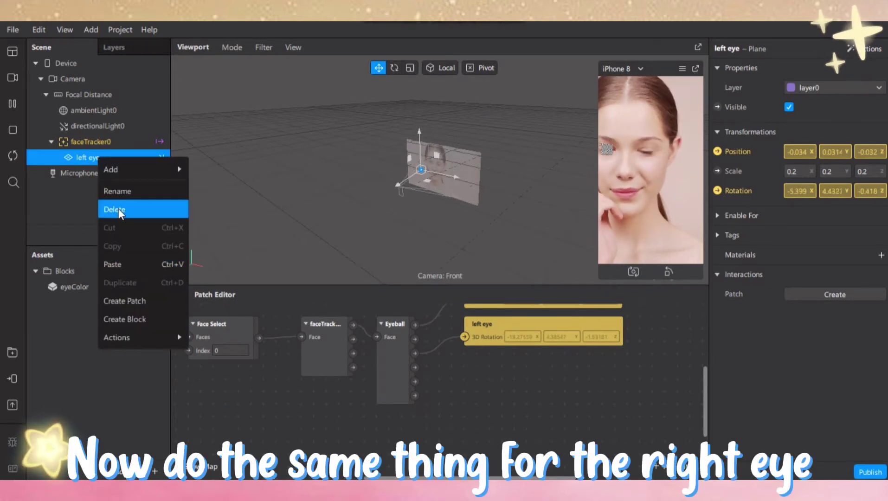
left_click(75, 147)
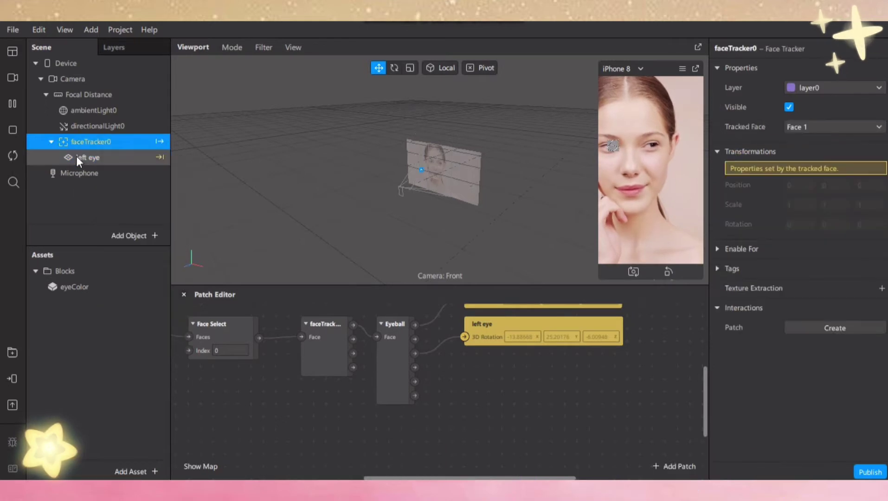
left_click(76, 156)
right_click(76, 156)
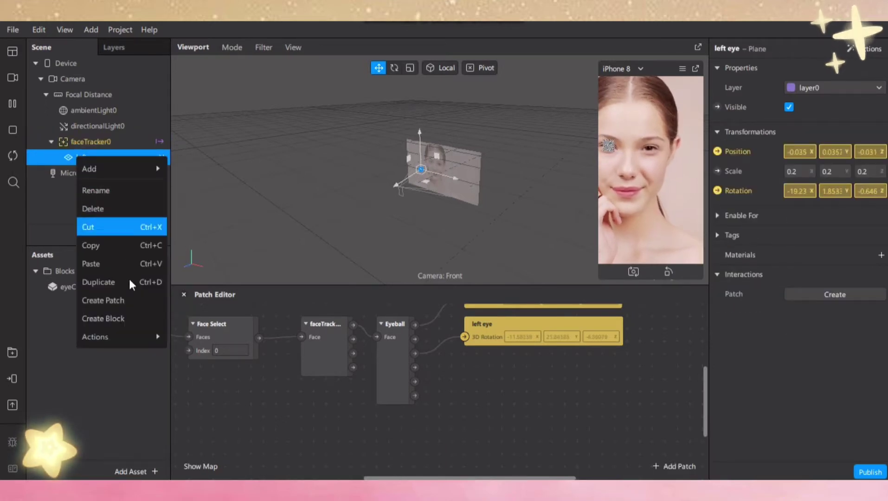
left_click(140, 284)
left_click(81, 173)
double_click(80, 172)
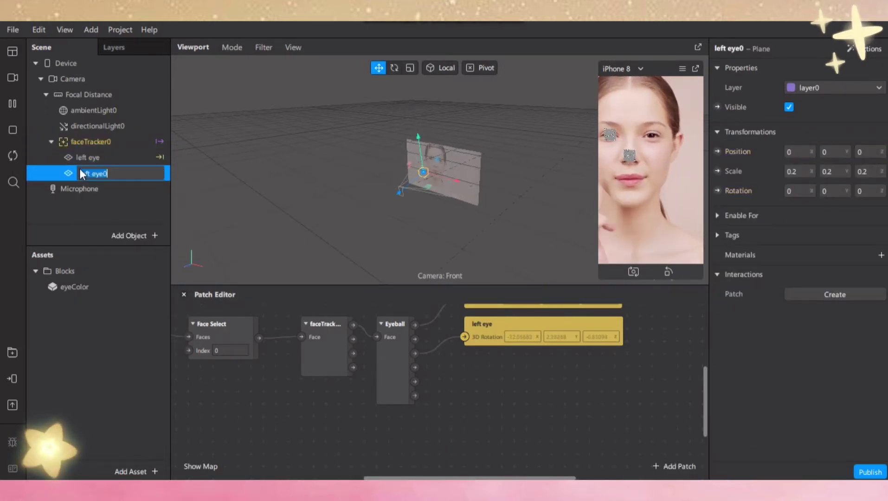
type("right eye")
key("Return")
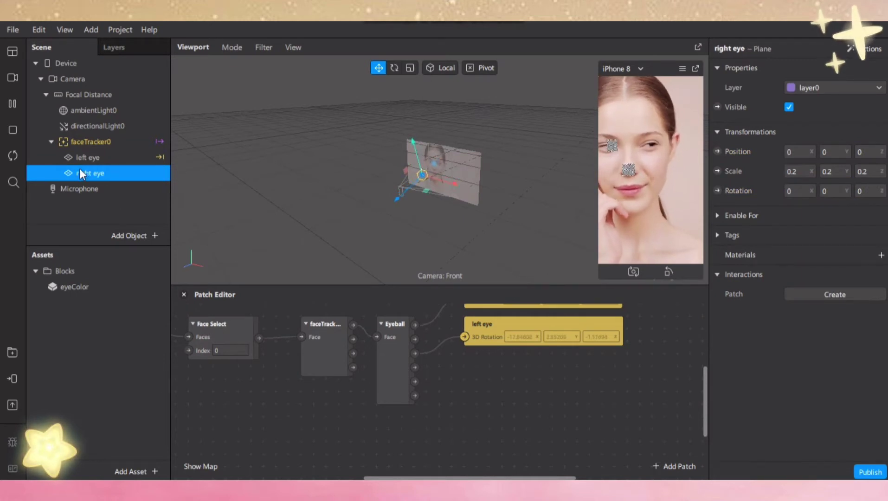
- Create Position and Rotation patches for the right eye plane and stack them below the left eye patches
left_click(718, 151)
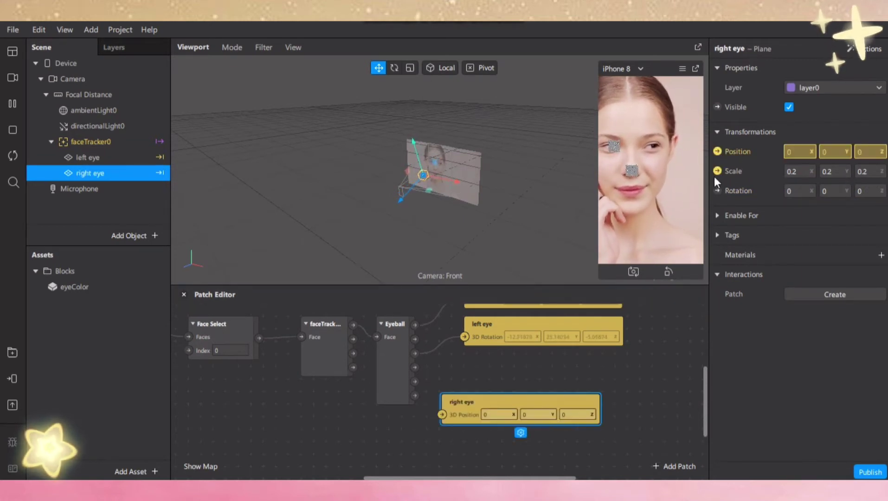
left_click(717, 191)
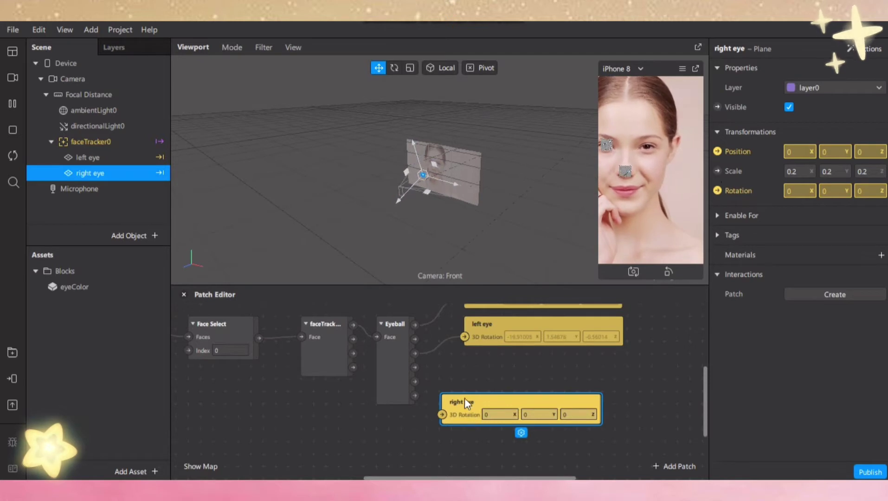
left_click_drag(464, 398, 493, 349)
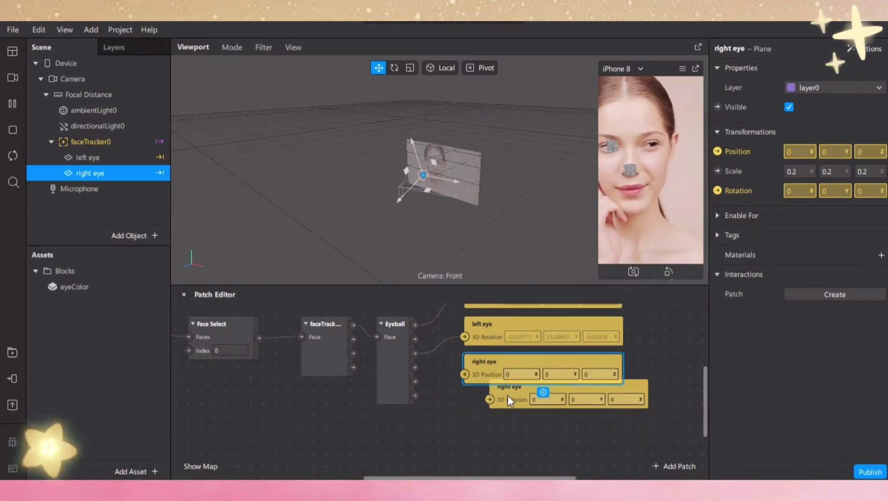
left_click_drag(508, 395, 482, 410)
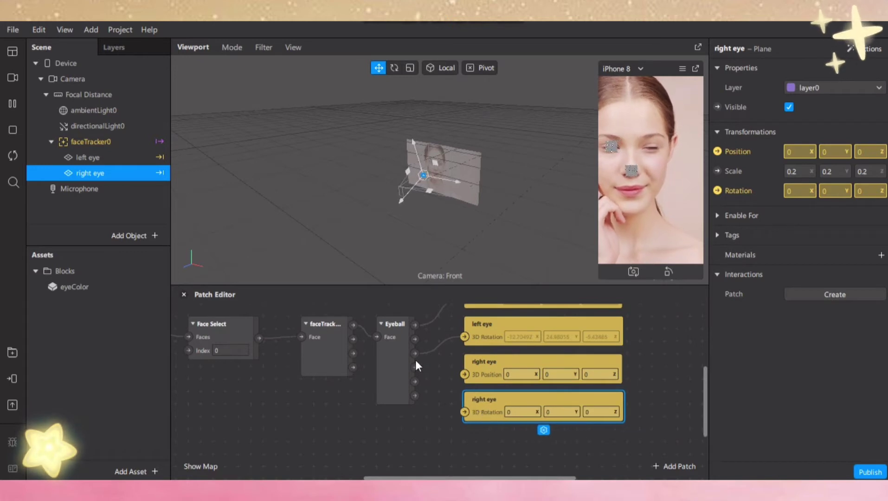
- Connect the Eyeball patch's fourth output to the right eye's 3D Position and its sixth output to the 3D Rotation
left_click_drag(415, 368, 464, 374)
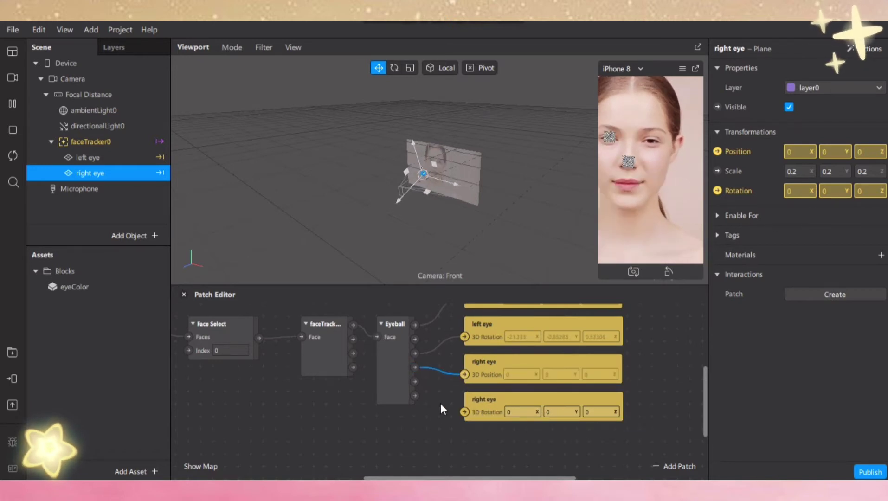
left_click_drag(414, 395, 464, 411)
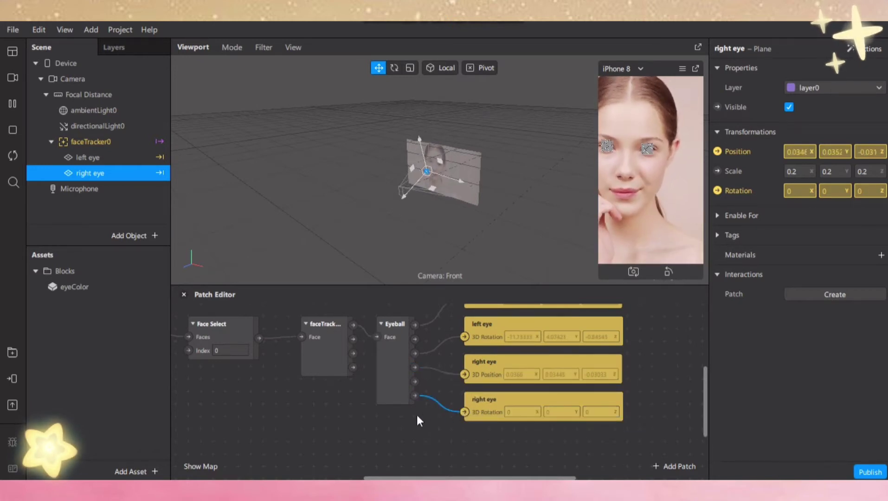
scroll(391, 420, "up", 2)
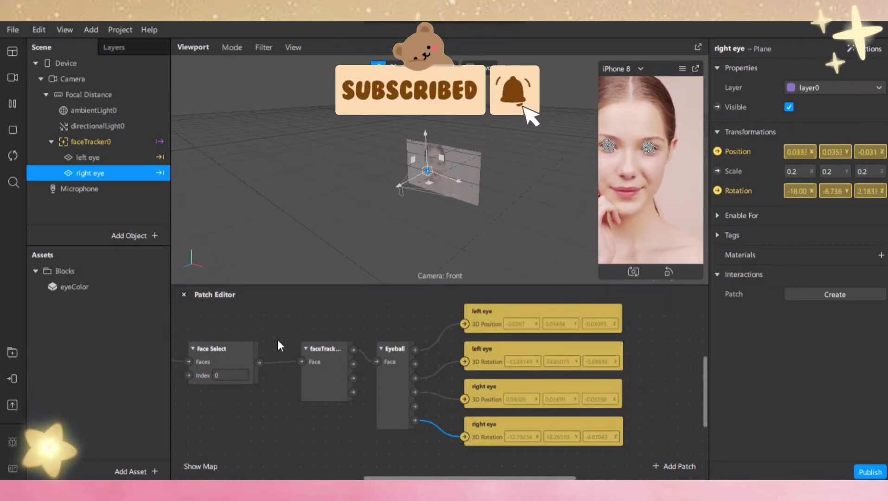
- Add a Left Eye Closed patch below the Eyeball patch and connect the face tracker patch's first output to its Face input
right_click(317, 434)
type("left")
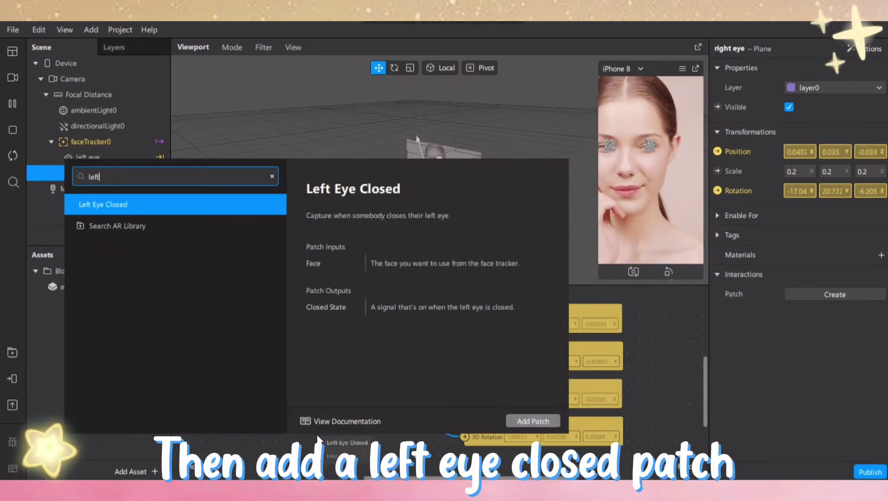
key("Return")
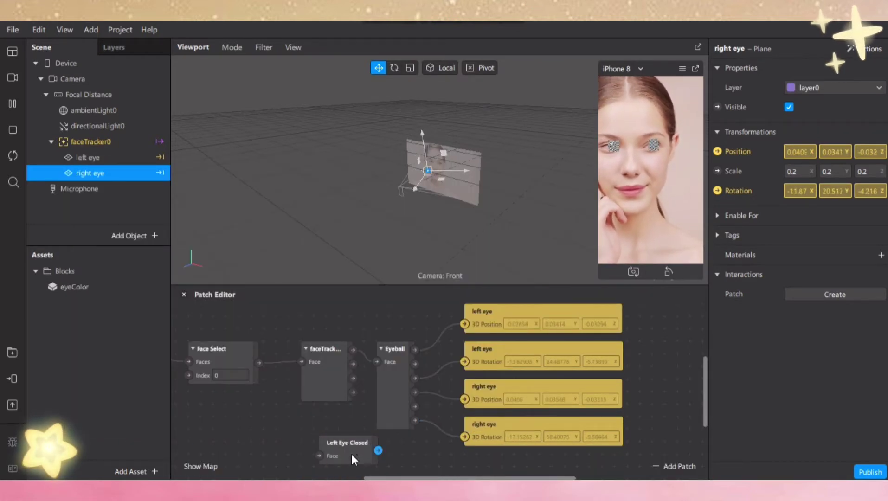
left_click_drag(362, 451, 391, 456)
left_click_drag(353, 350, 351, 461)
scroll(272, 434, "down", 2)
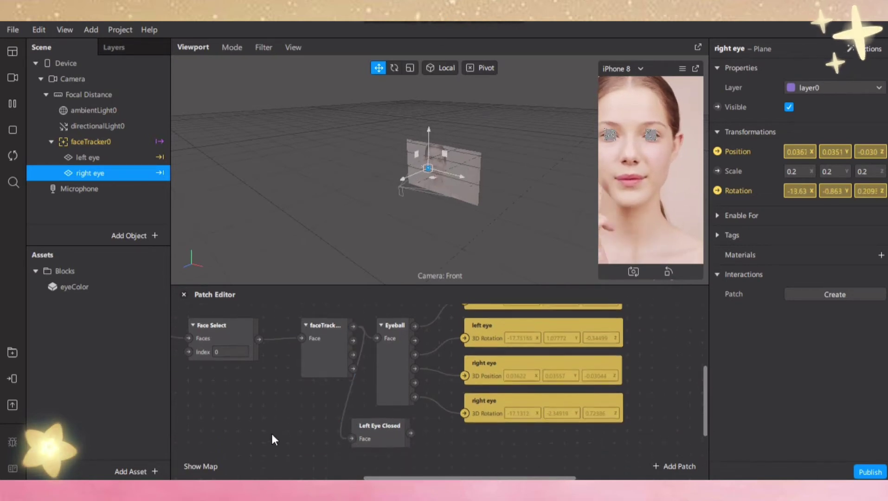
left_click_drag(369, 424, 360, 432)
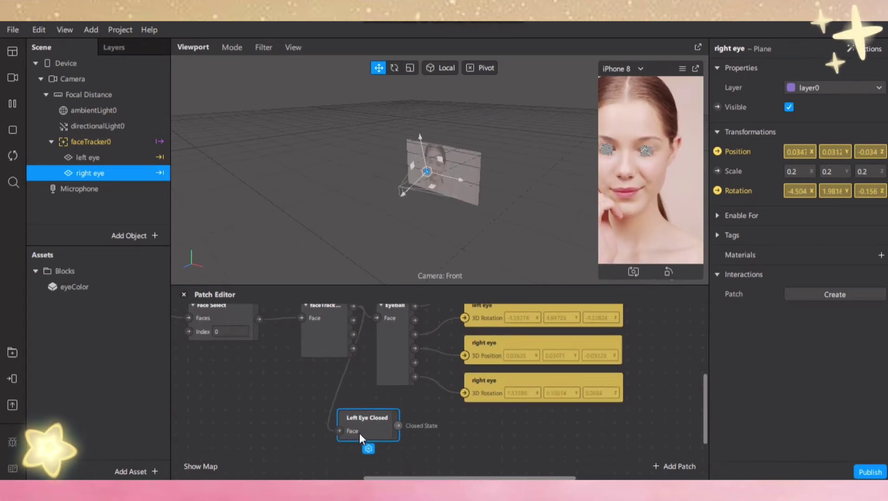
- Add a Not patch beside Left Eye Closed and connect the Closed State output to its Signal input
right_click(446, 440)
type("no")
key("Return")
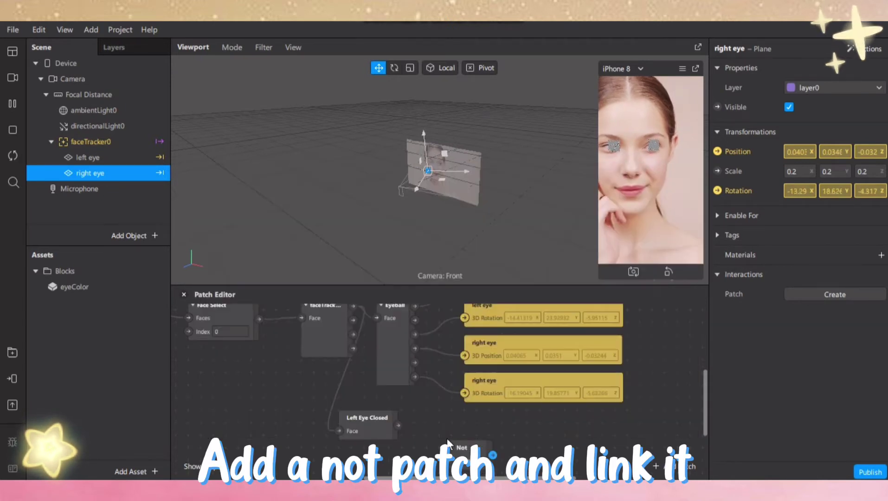
mouse_move(399, 426)
left_mouse_down()
mouse_move(450, 460)
mouse_move(416, 432)
left_mouse_up()
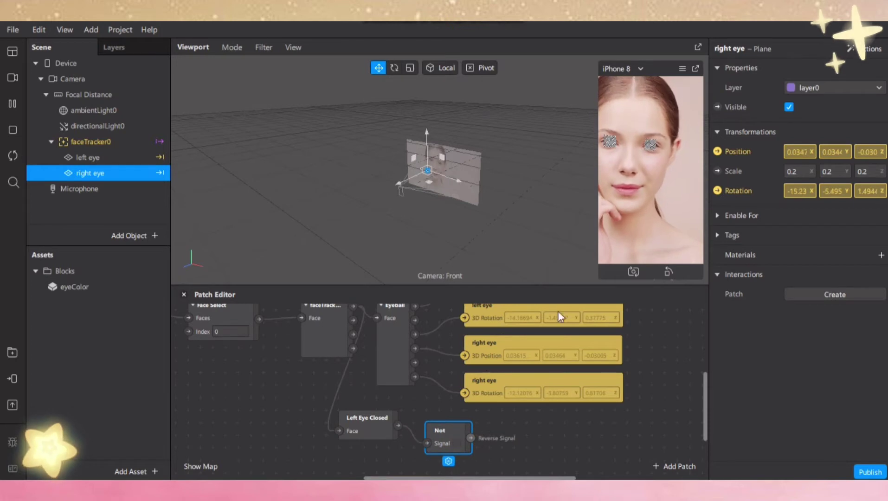
- Create a Visible patch for the right eye plane beside the Not patch and try linking Not's output to it
left_click(719, 106)
left_click_drag(461, 401, 534, 418)
left_click(479, 439)
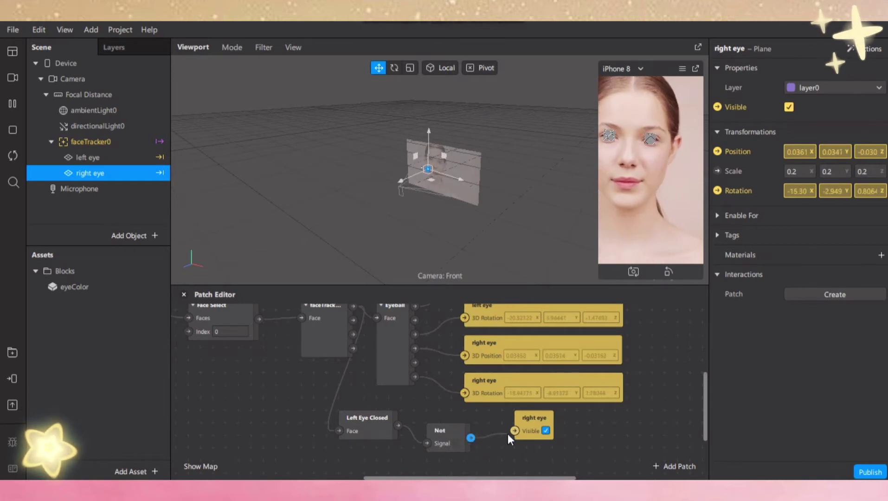
double_click(492, 423)
left_click(175, 304)
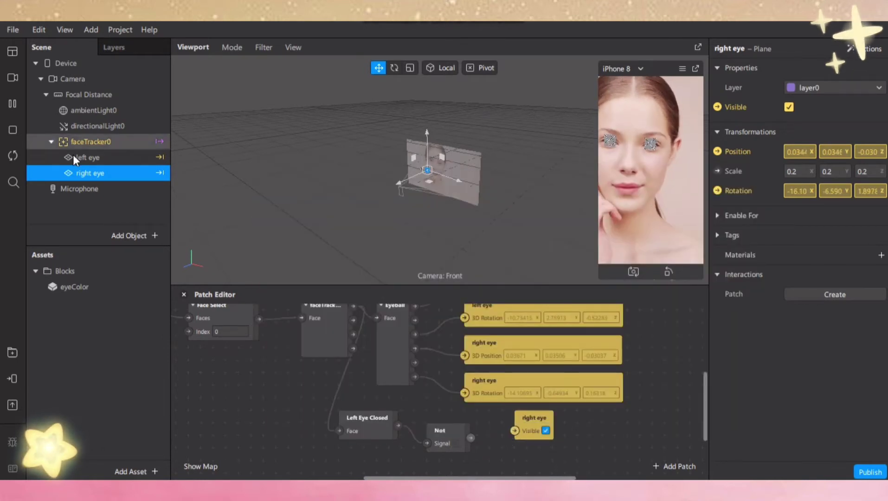
- Create a Visible patch for the left eye plane, place it above the right eye's, and connect Not's Reverse Signal output to it
key("Up")
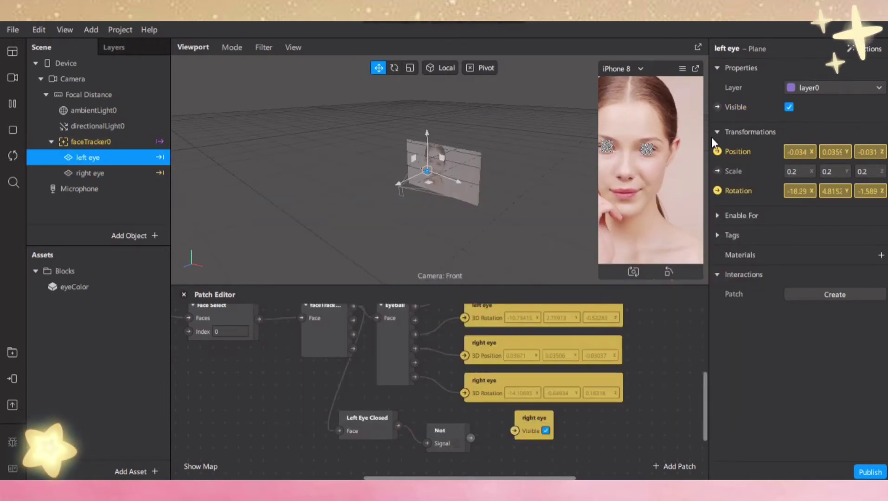
left_click(717, 108)
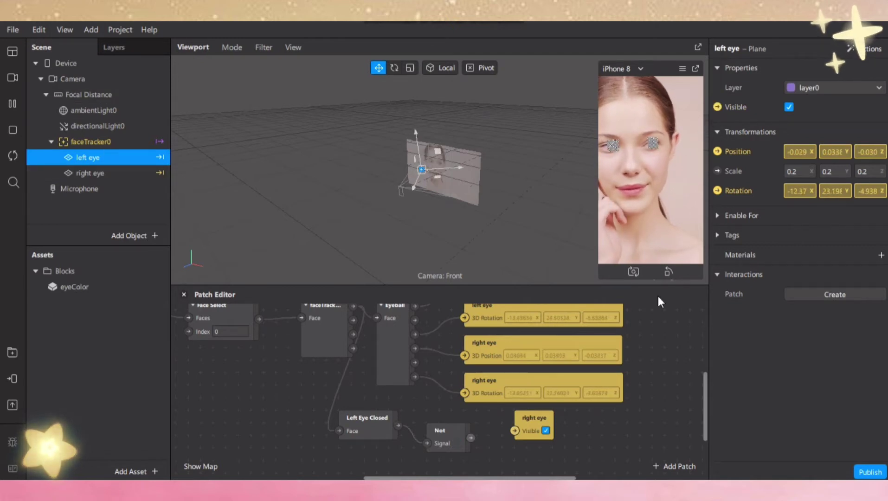
scroll(580, 366, "down", 2)
left_click_drag(533, 366, 521, 429)
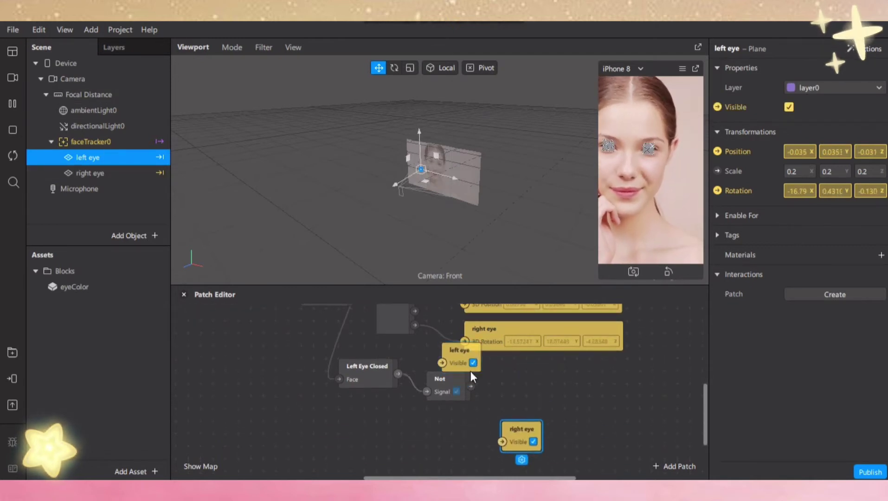
left_click_drag(459, 350, 502, 392)
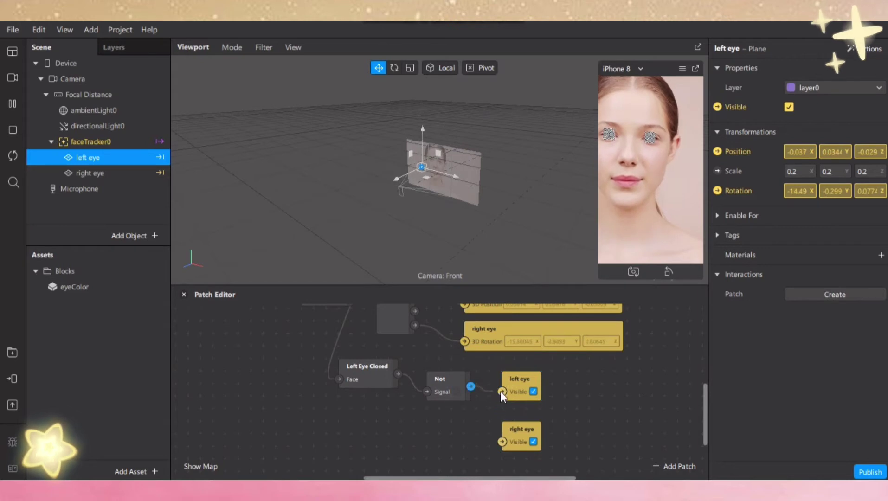
left_click(457, 382)
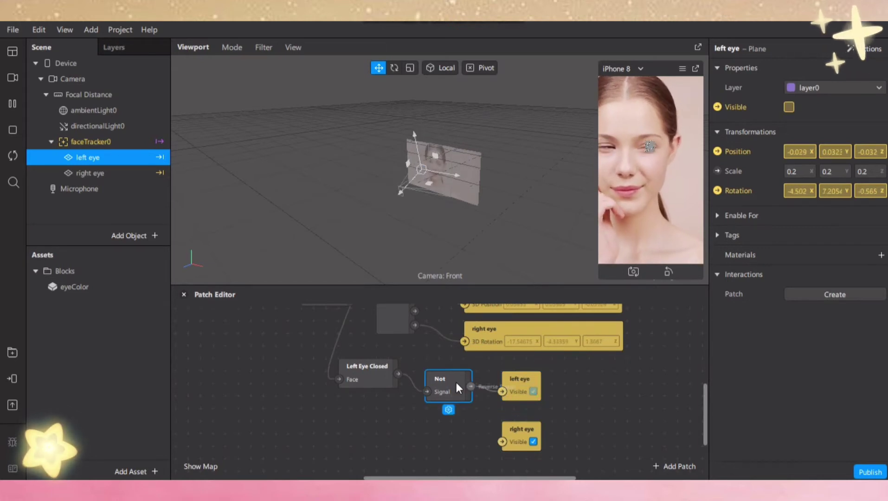
left_click(515, 388)
left_click(436, 427)
- Add a Right Eye Closed patch and place it directly below the Left Eye Closed patch
scroll(433, 422, "up", 5)
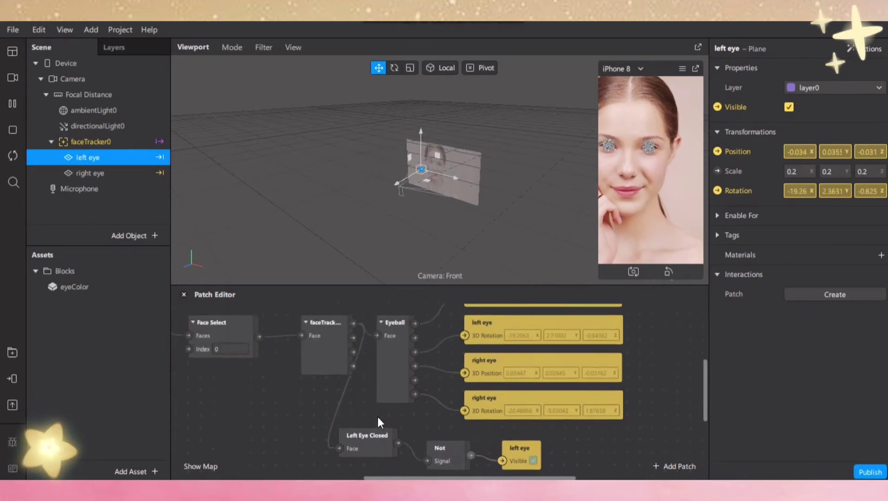
right_click(282, 444)
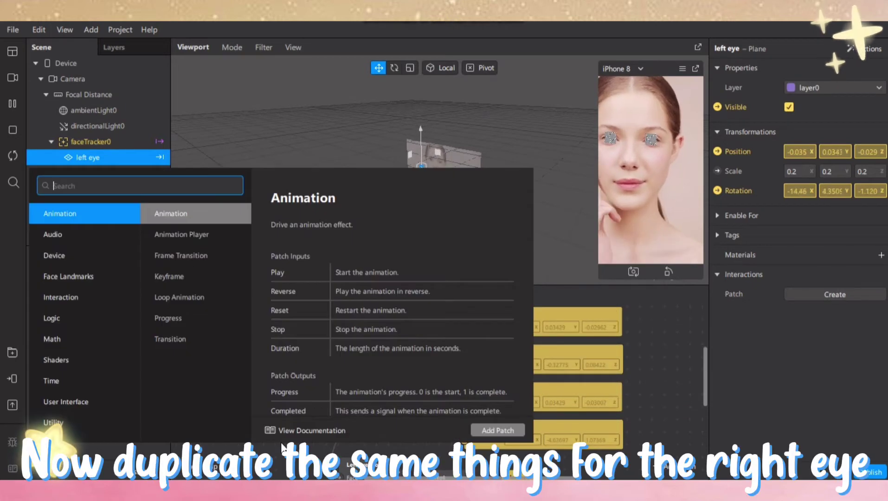
type("right")
key("Return")
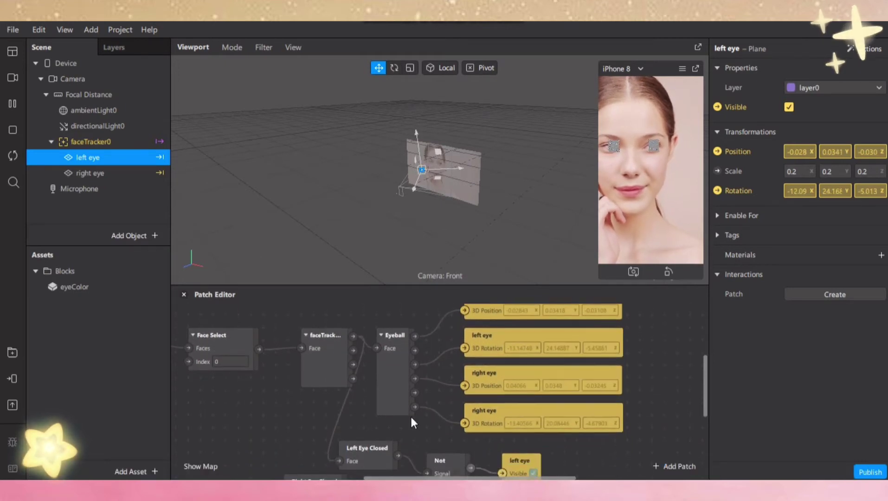
scroll(385, 401, "down", 3)
left_click_drag(298, 451, 353, 468)
- Enlarge the Patch Editor and connect the face tracker patch's first output to Right Eye Closed's Face input
scroll(349, 375, "left", 10)
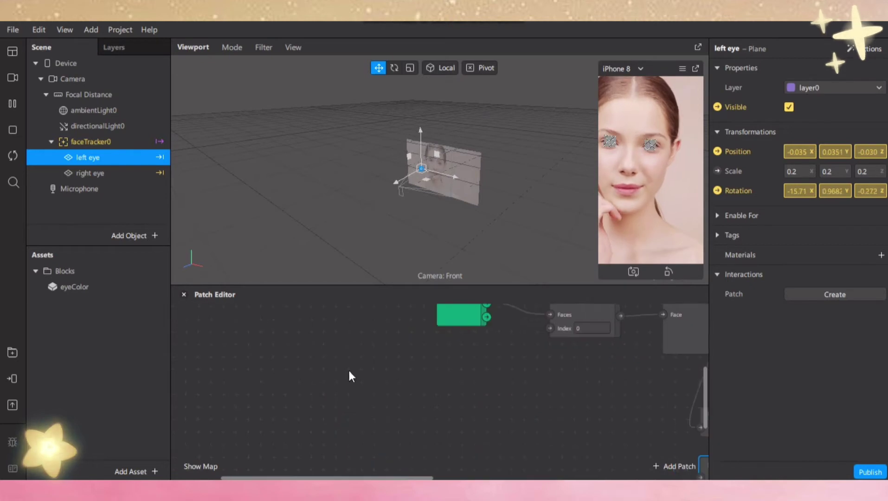
scroll(482, 430, "right", 2)
scroll(481, 430, "right", 4)
scroll(527, 364, "right", 3)
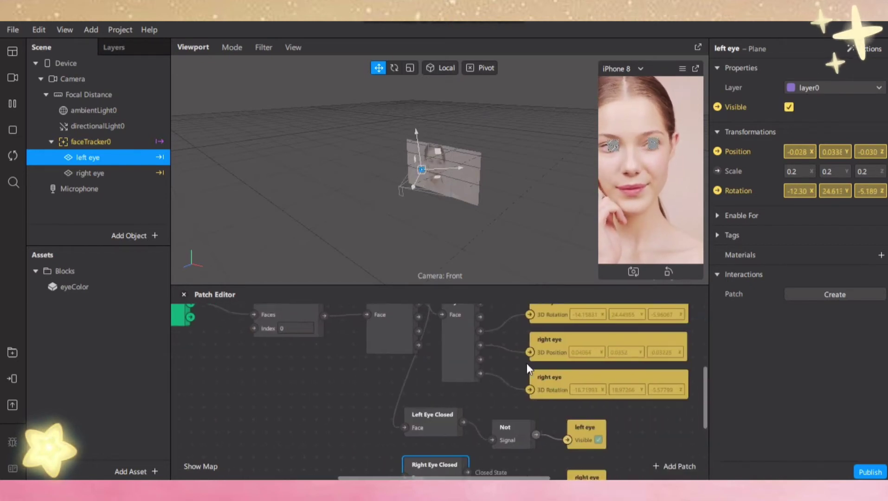
left_click_drag(515, 284, 523, 234)
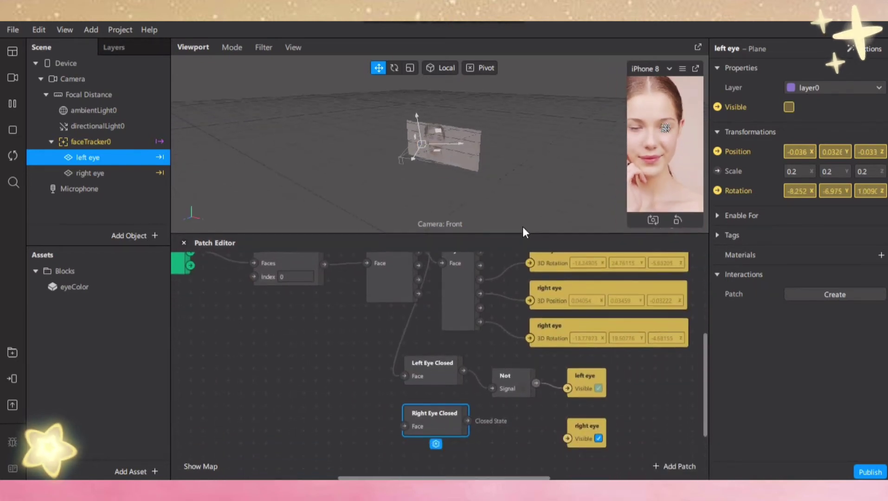
scroll(394, 434, "up", 3)
scroll(393, 433, "down", 3)
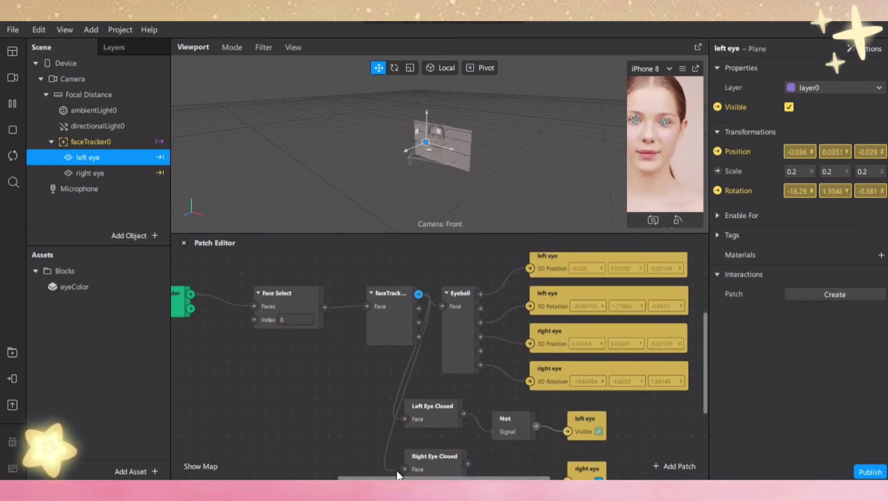
- Add a second Not patch and place it between the Right Eye Closed patch and the right eye's Visible patch
right_click(340, 443)
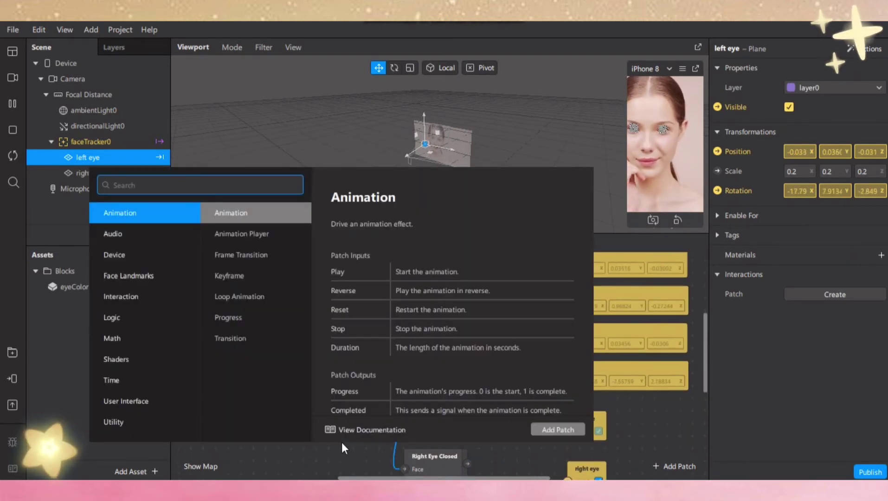
type("not")
key("Return")
left_click(376, 460)
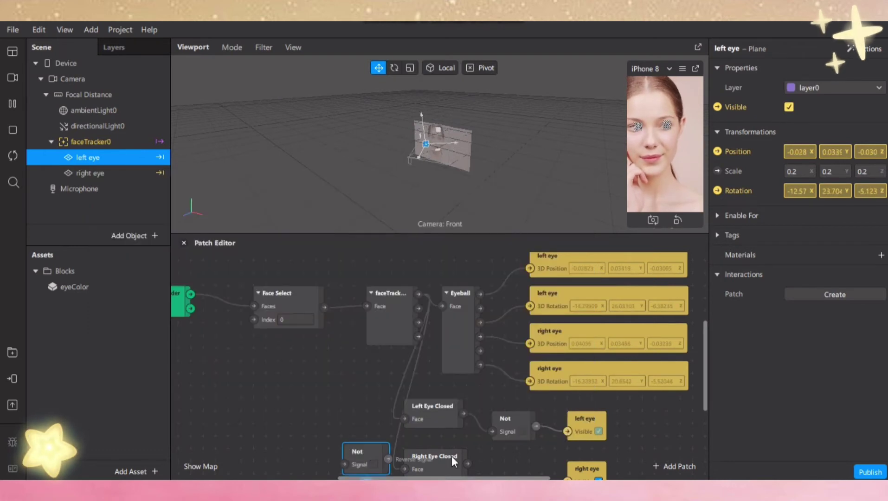
left_click_drag(516, 463, 529, 469)
scroll(409, 424, "down", 2)
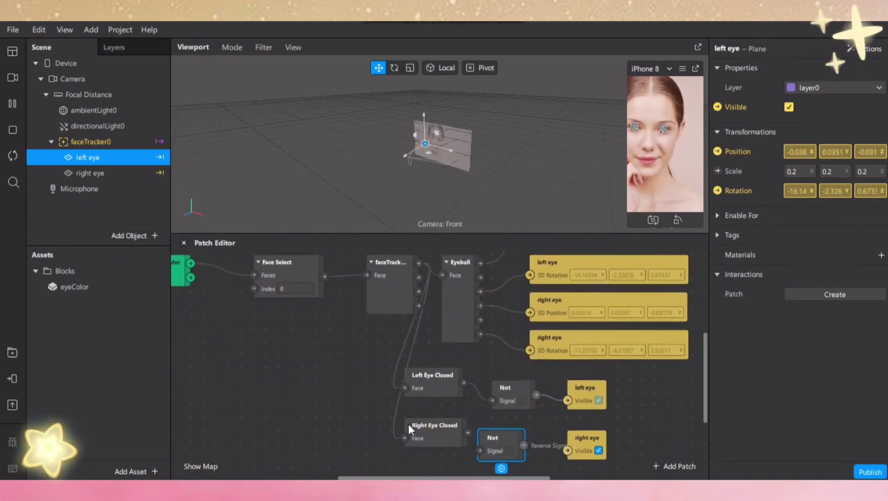
- Connect Right Eye Closed to the new Not patch and its Reverse Signal to the right eye's Visible input, aligning the patches in a row
left_click_drag(469, 418, 485, 438)
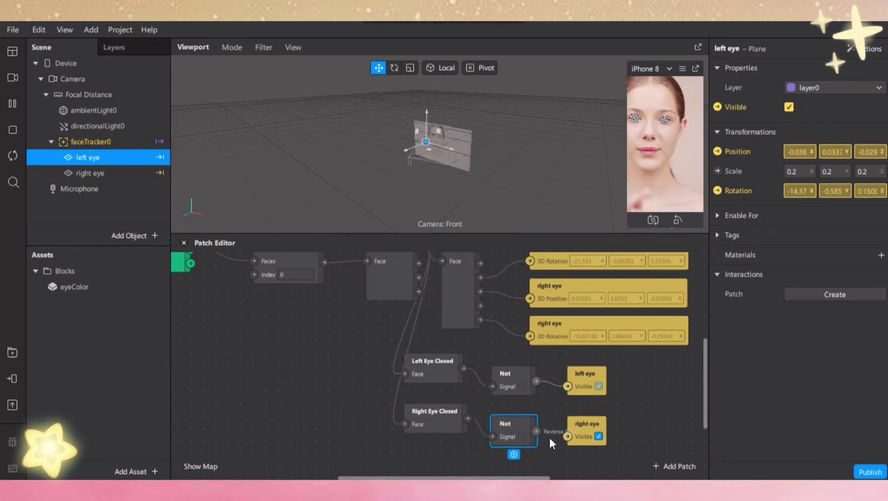
left_click_drag(538, 431, 567, 436)
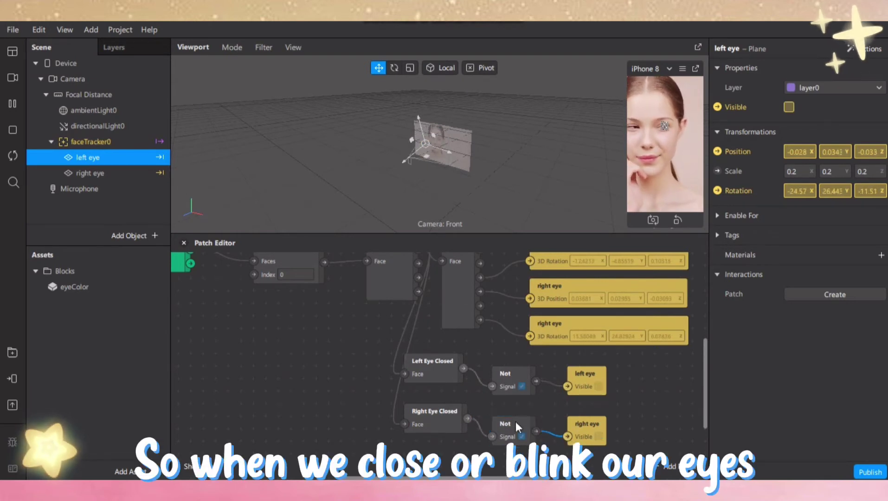
left_click(590, 425)
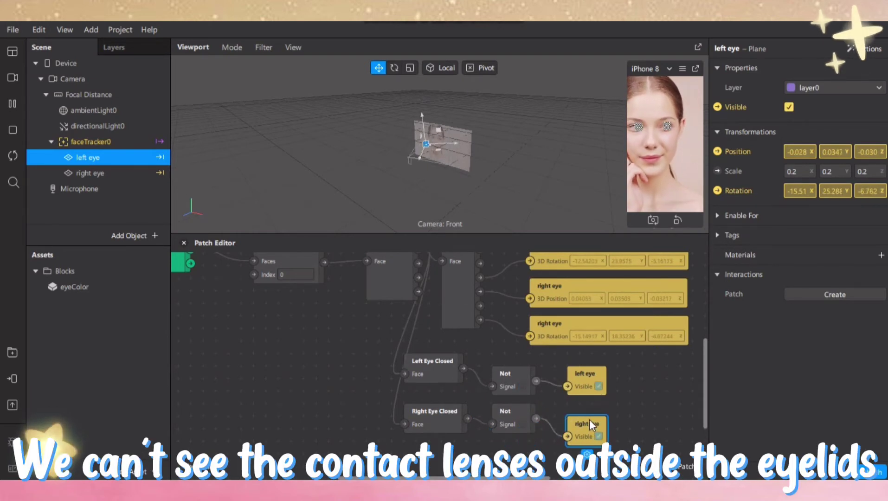
left_click(628, 414)
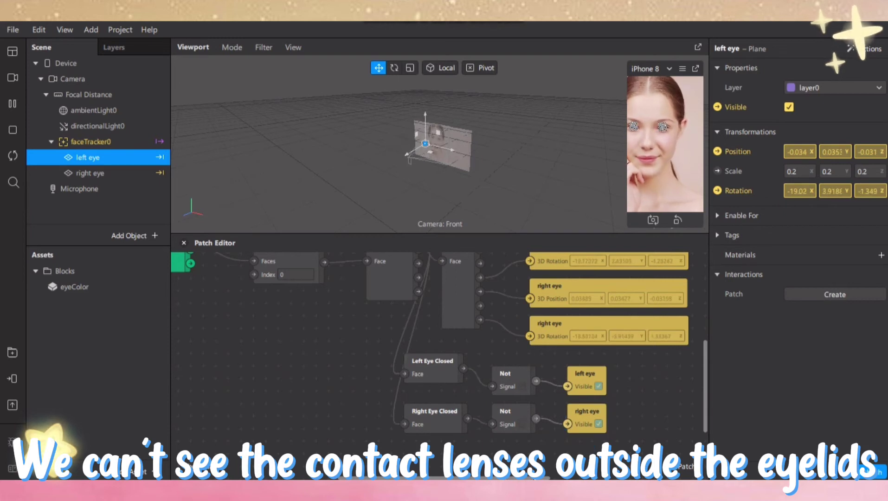
scroll(559, 413, "right", 4)
scroll(559, 413, "up", 1)
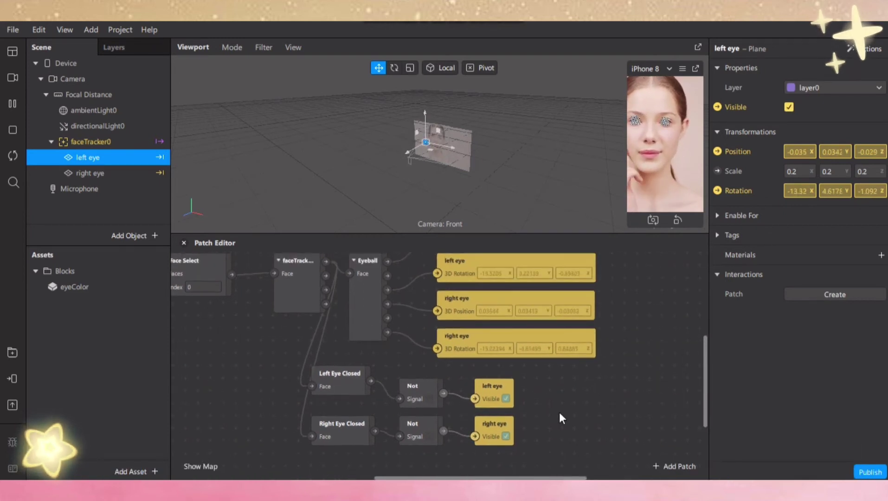
- Close the Patch Editor, then detach the iPhone 8 preview, enlarge it and position it over the viewport
left_click(183, 243)
left_click(695, 68)
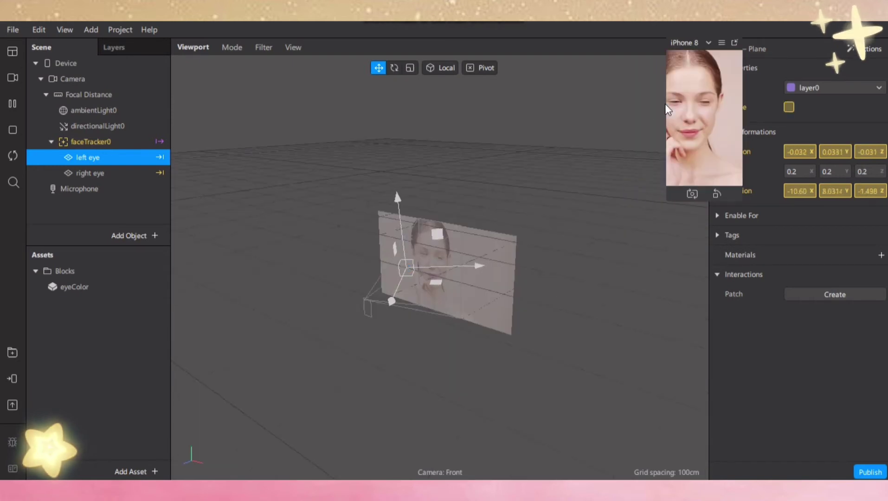
left_click_drag(668, 102, 511, 102)
left_click_drag(648, 44, 582, 60)
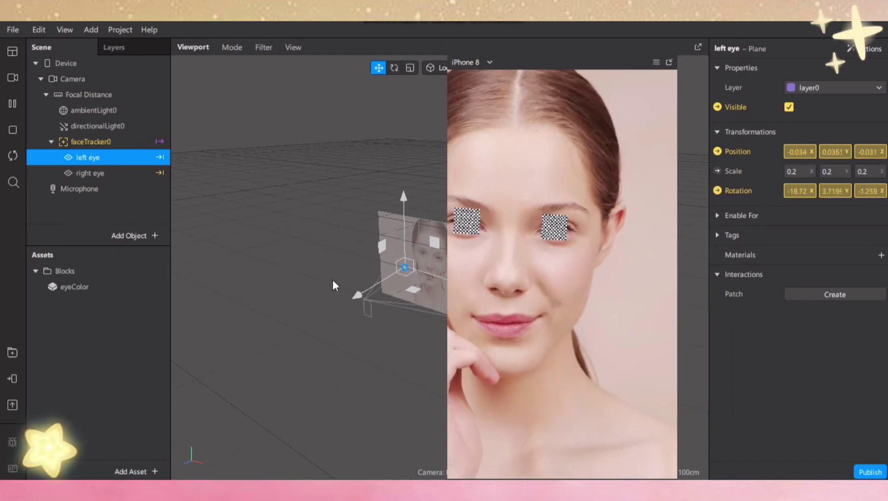
- Create a new material for the left eye plane and a separate new material for the right eye plane
left_click(789, 107)
left_click(788, 107)
left_click(881, 255)
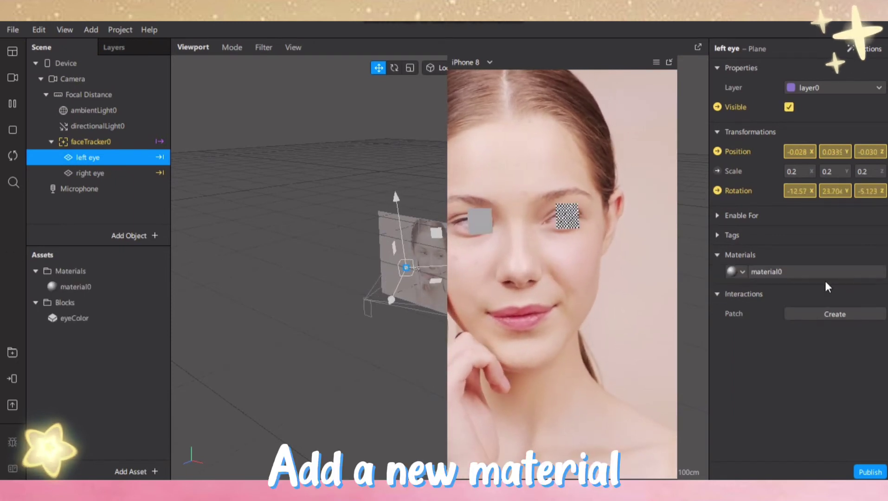
left_click(93, 174)
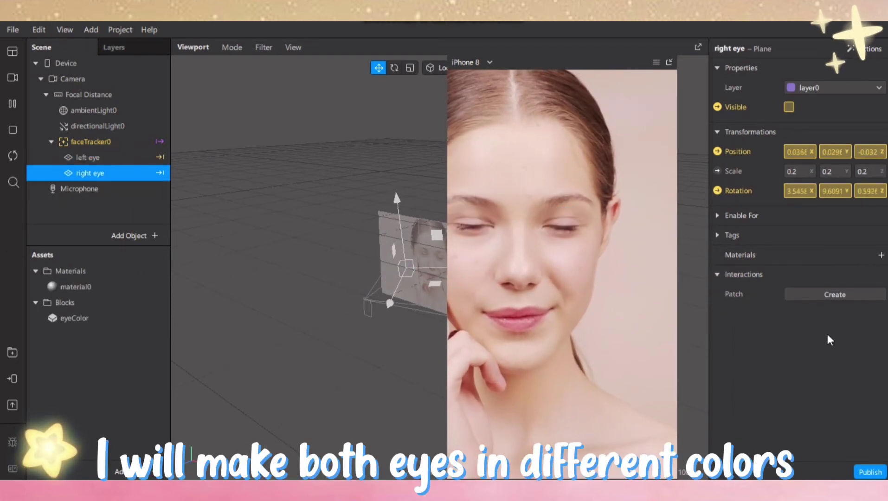
left_click(881, 255)
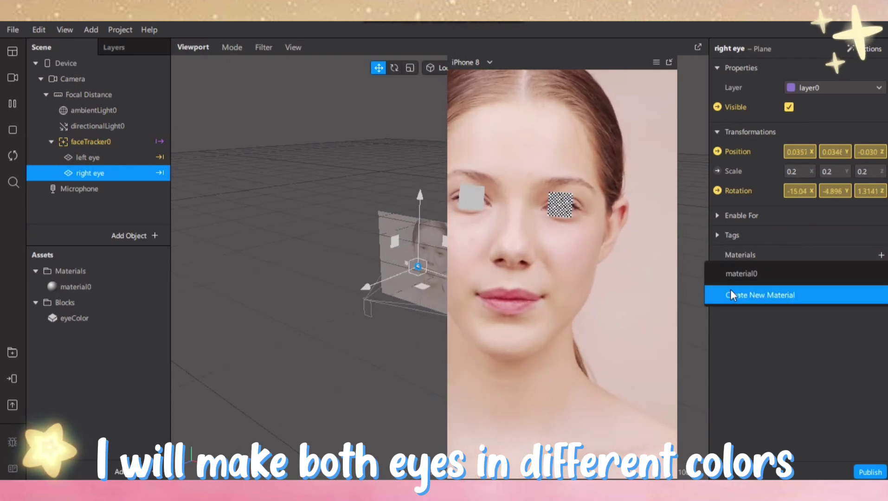
left_click(738, 294)
- Rename material0 to "left eye" and material1 to "right eye"
double_click(107, 289)
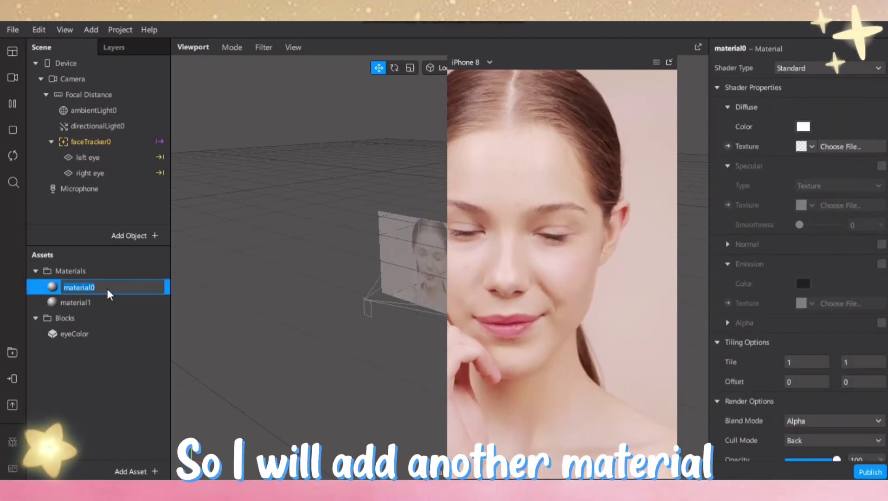
key("BackSpace")
type("left eye")
key("Return")
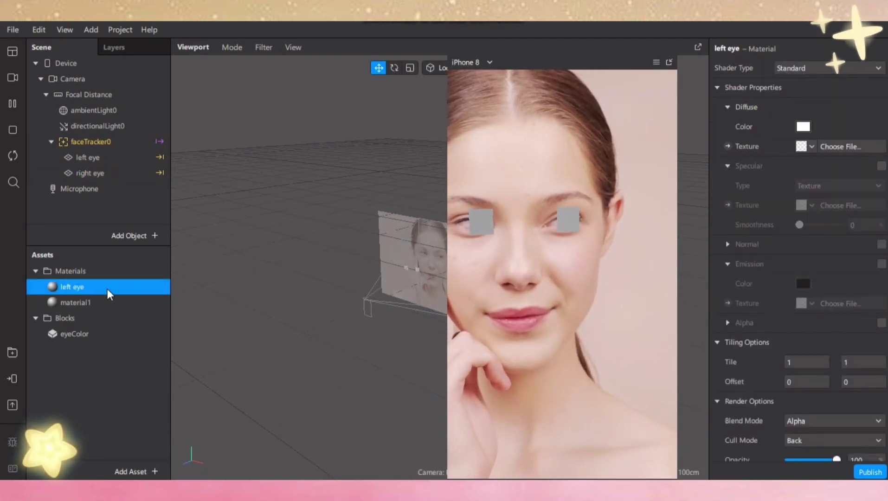
double_click(114, 302)
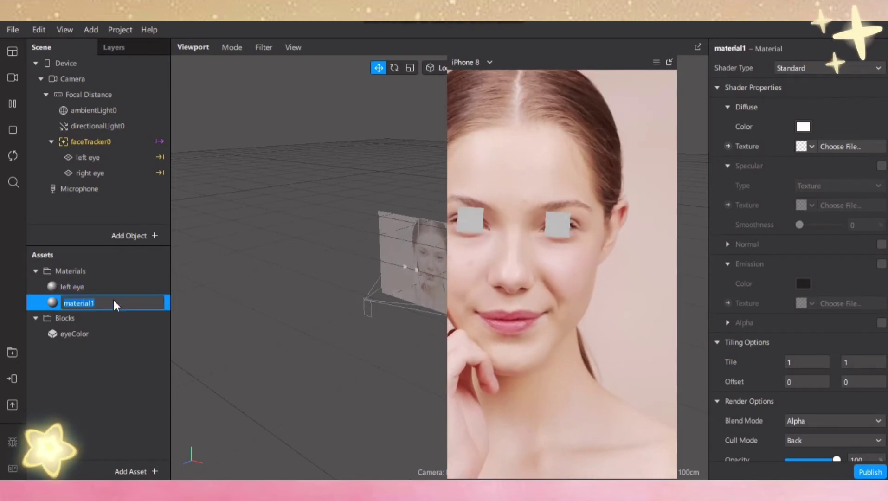
type("right eye")
key("Return")
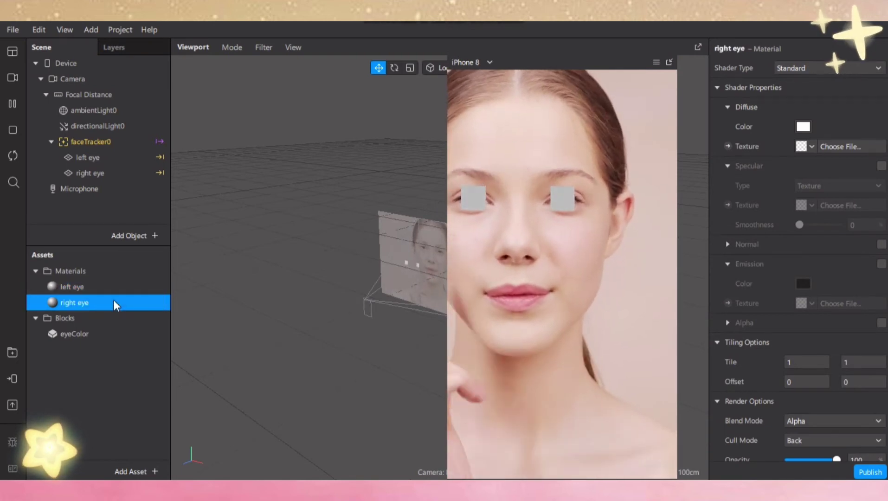
- Set the left eye material's shader type to Flat and import the pink iris image as its diffuse texture
left_click(115, 288)
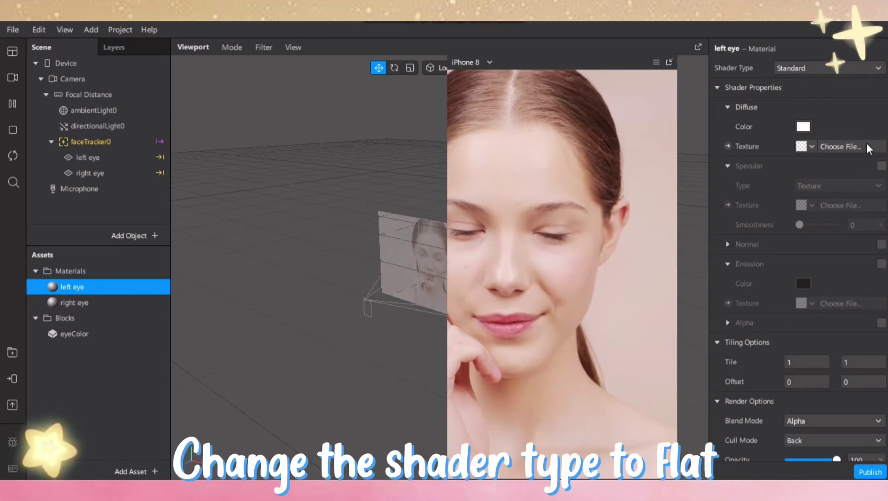
left_click(840, 74)
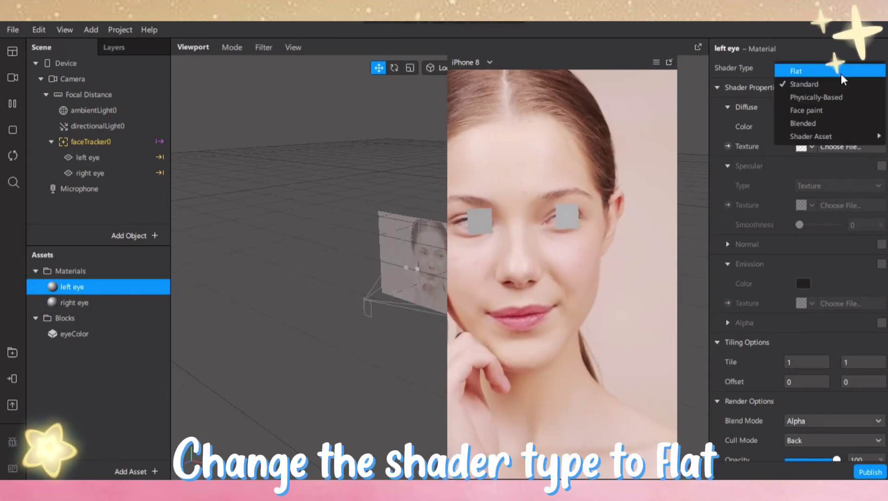
left_click(814, 70)
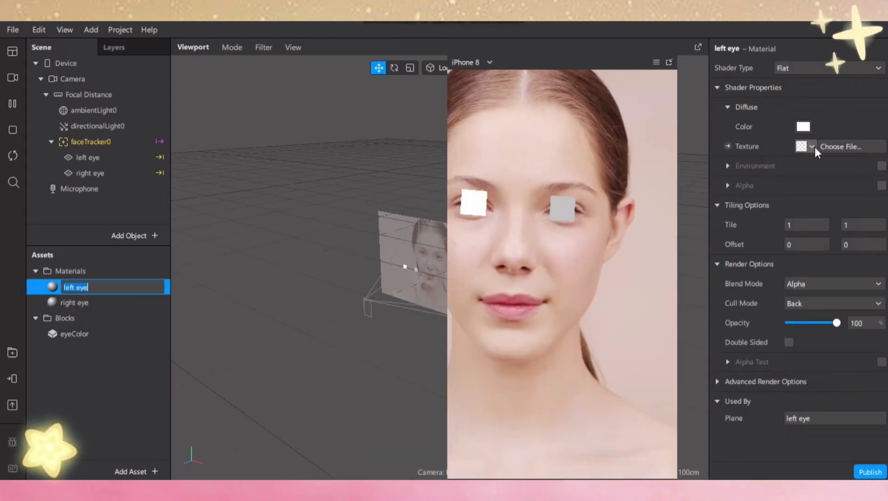
left_click(813, 147)
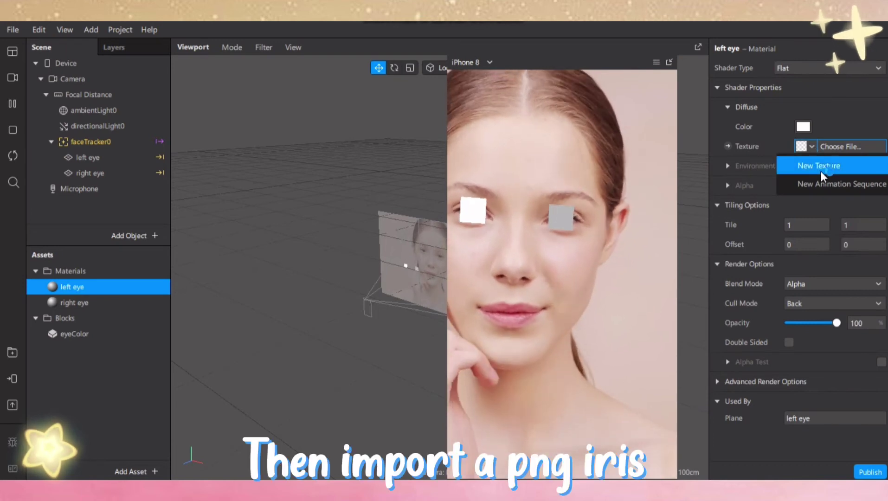
left_click(821, 171)
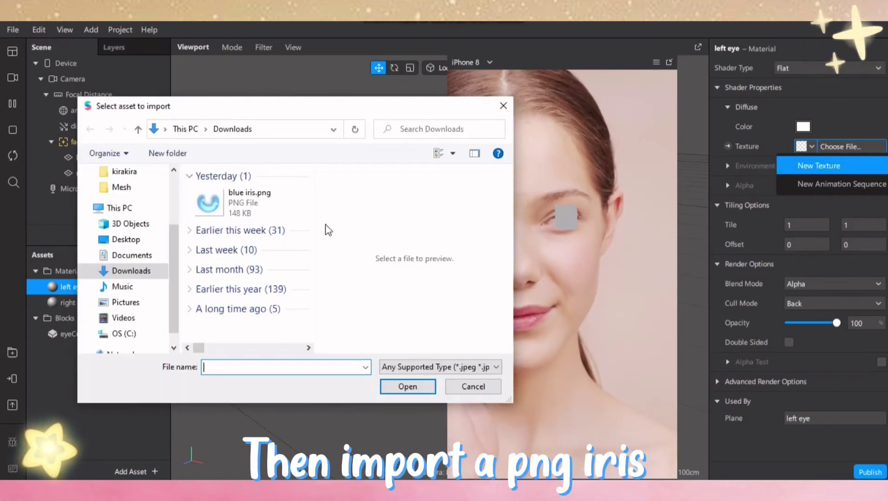
left_click(240, 217)
left_click(407, 386)
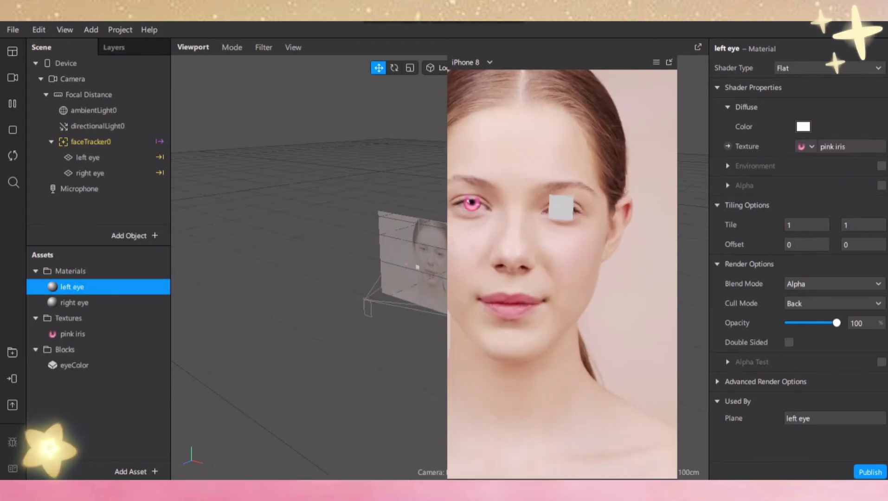
- Set the left eye material's blend mode to Screen and its opacity to 30%
left_click(836, 288)
left_click(815, 365)
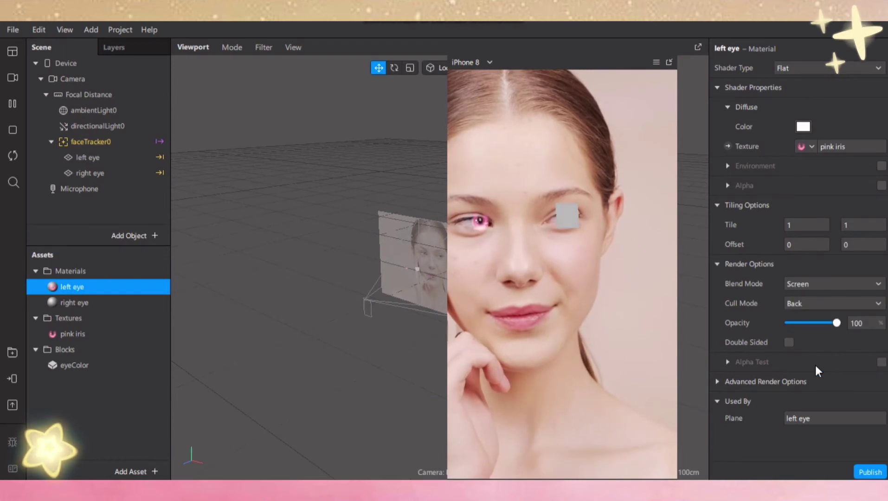
left_click_drag(823, 321, 808, 326)
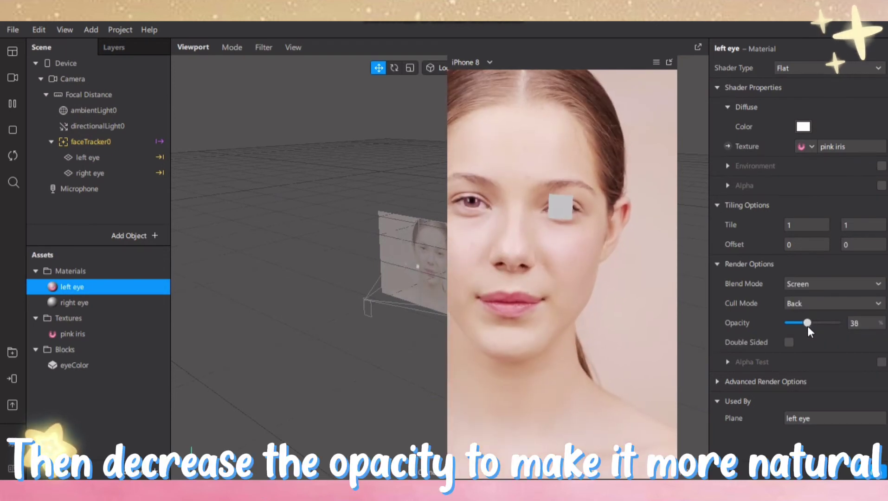
left_click(868, 325)
type("30")
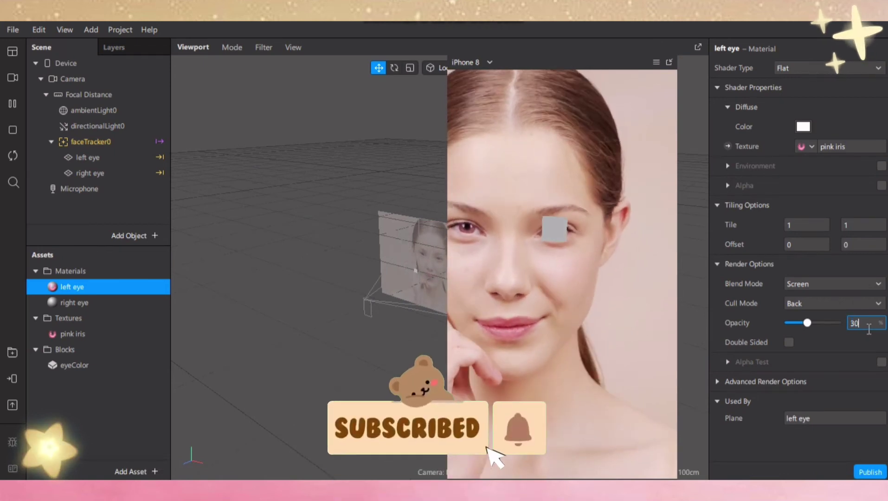
key("Return")
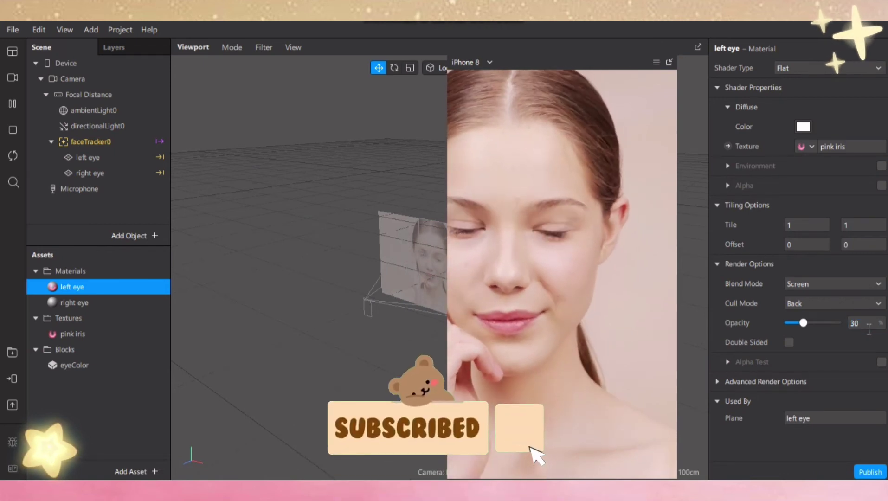
- Set the left eye material's diffuse color to light pink #ffaaff and check its advanced render options
left_click(806, 130)
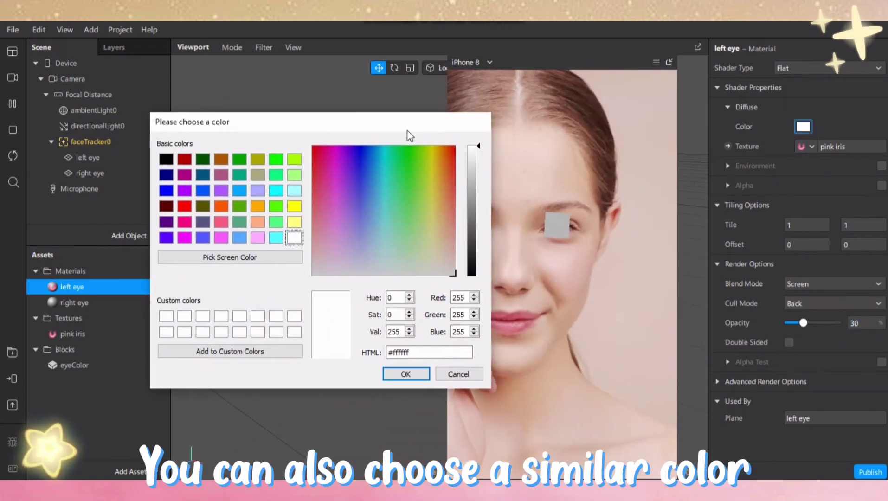
left_click_drag(341, 125, 227, 154)
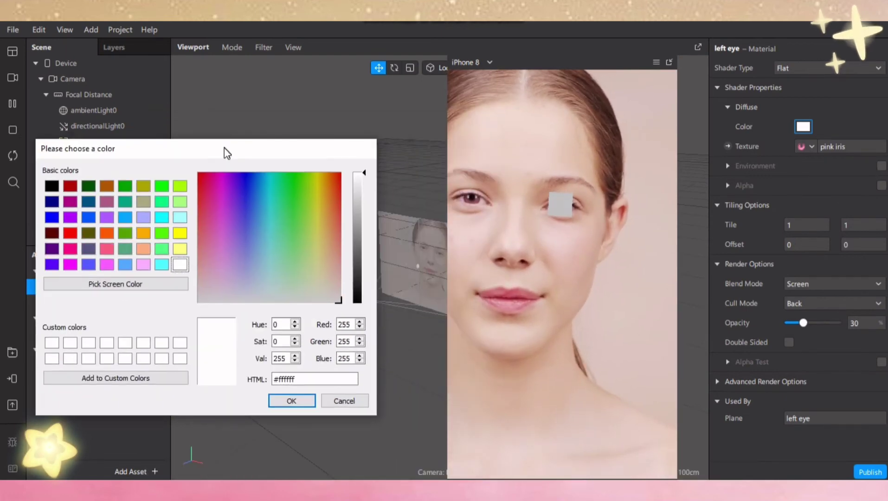
left_click(143, 264)
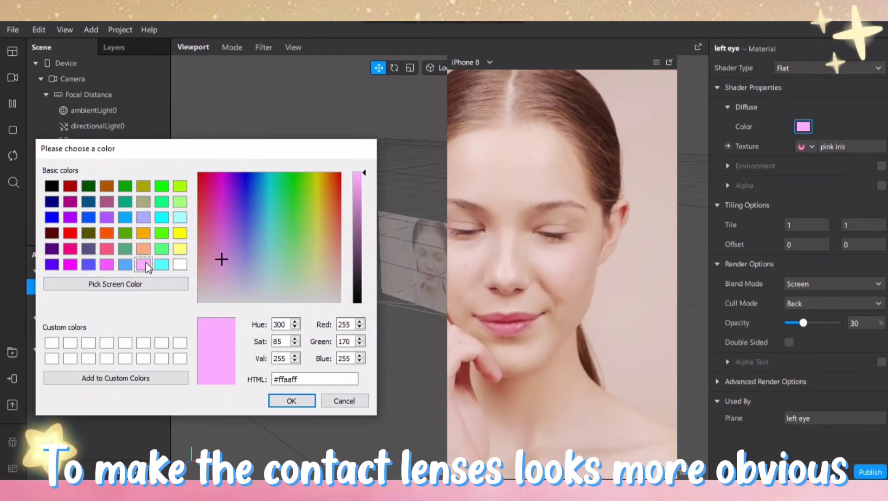
left_click(291, 401)
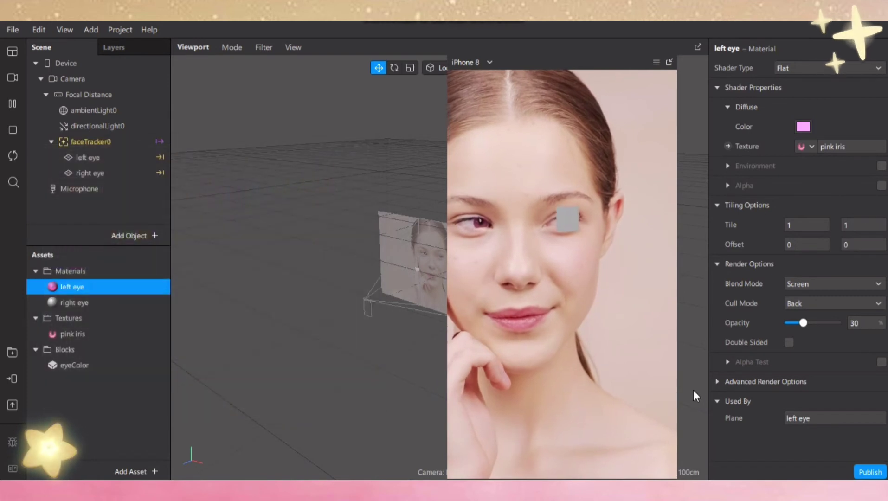
left_click(720, 384)
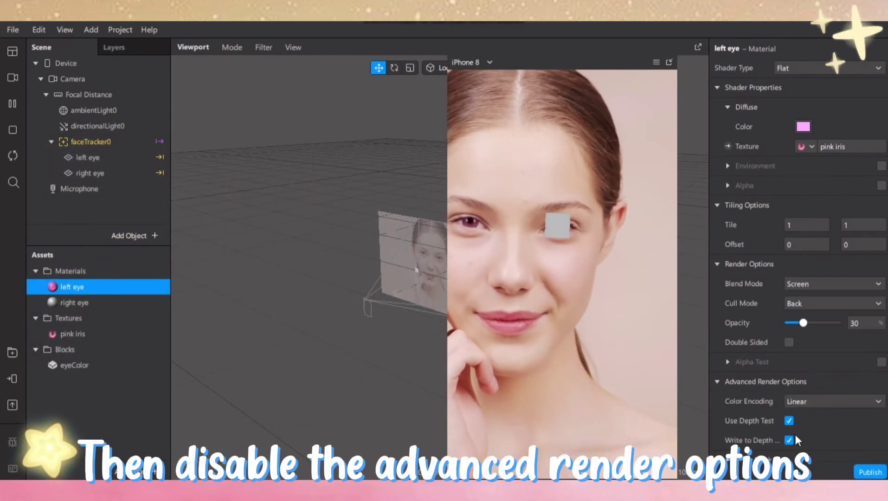
left_click(718, 382)
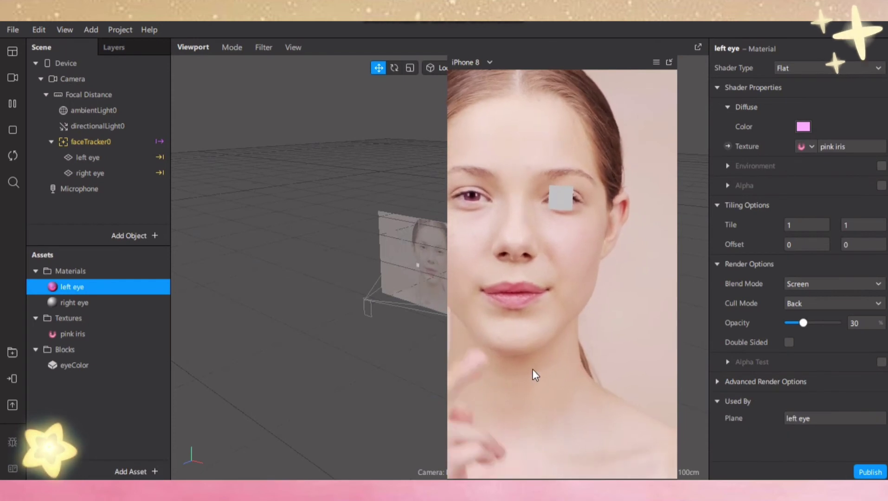
- Set the right eye material's shader type to Flat and import blue iris.png as its diffuse texture
left_click(85, 302)
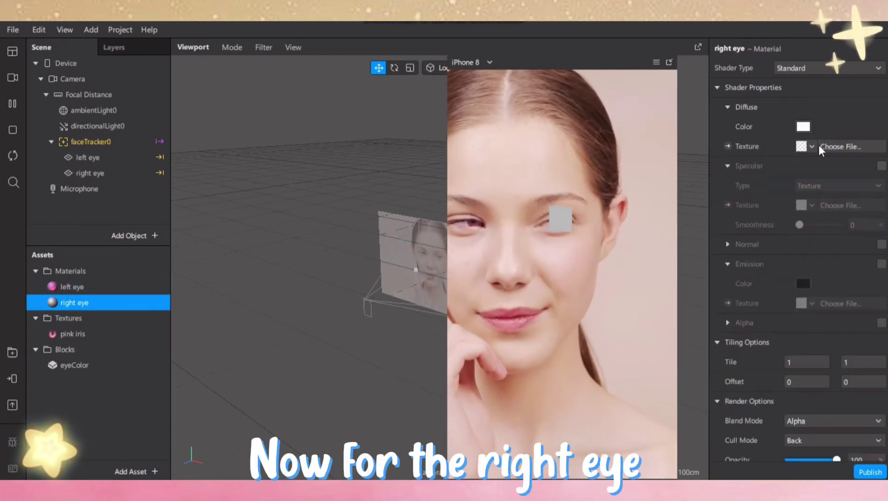
left_click(832, 68)
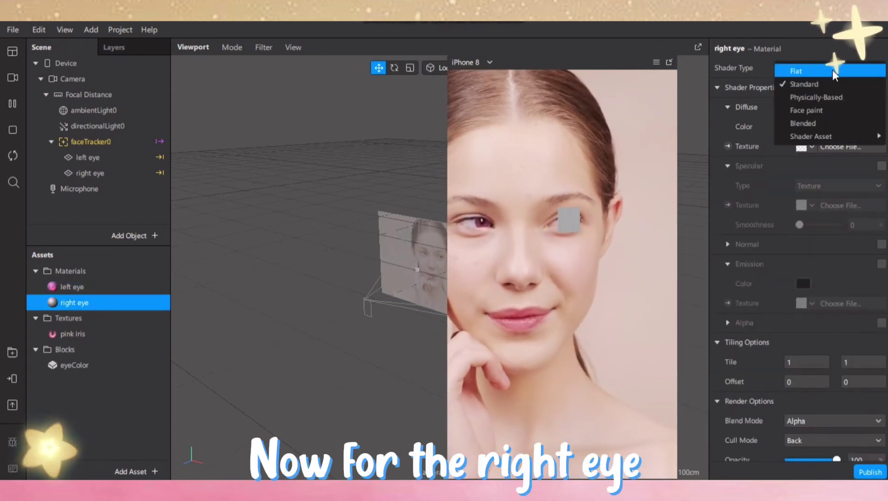
left_click(832, 70)
left_click(813, 145)
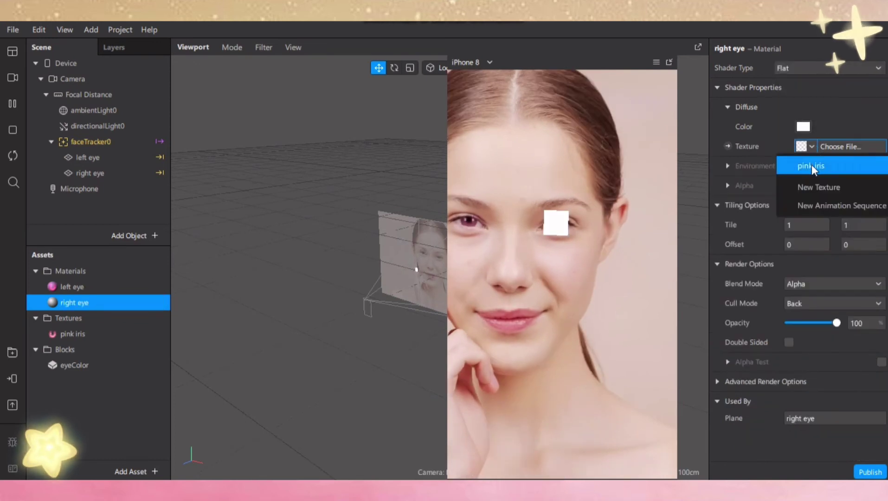
left_click(816, 186)
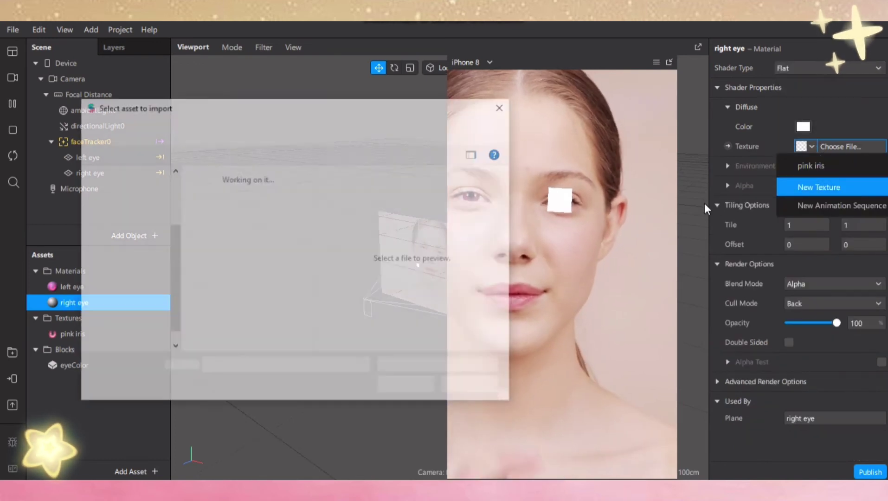
left_click(246, 203)
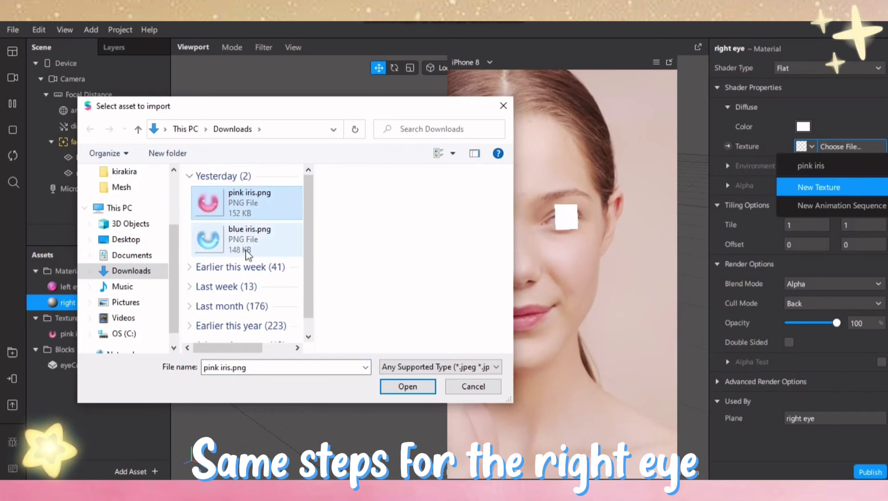
left_click(246, 254)
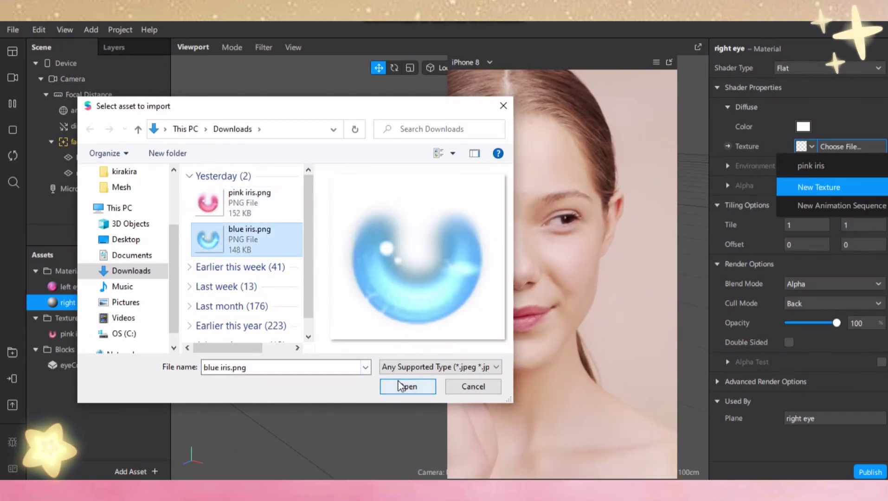
left_click(401, 385)
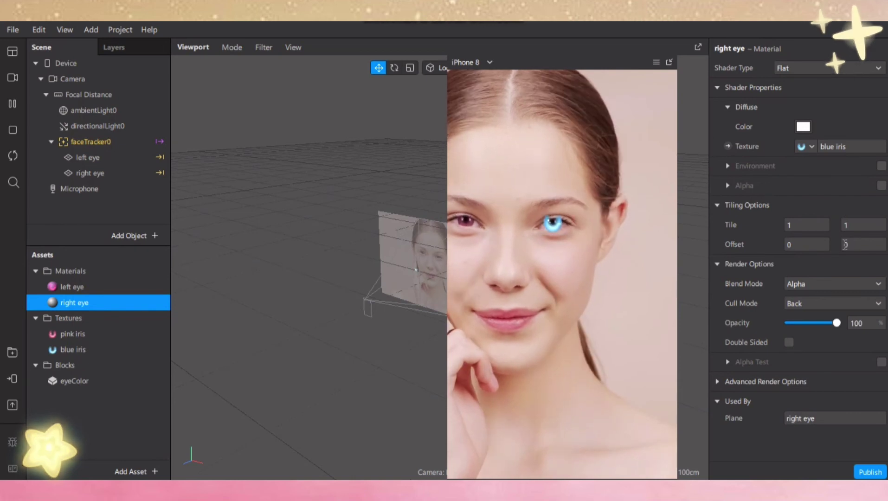
- Set the right eye material's blend mode to Screen and its opacity to 30%
left_click(851, 282)
left_click(843, 366)
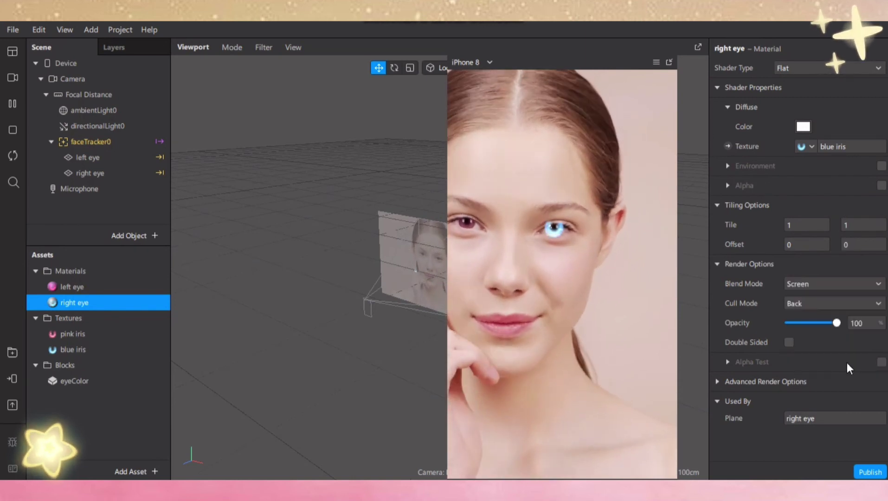
left_click_drag(836, 324, 801, 327)
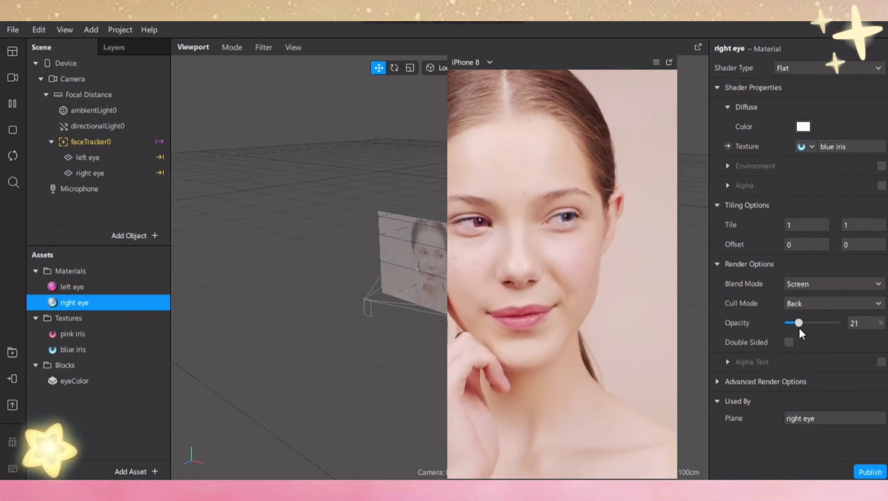
type("0")
key("Return")
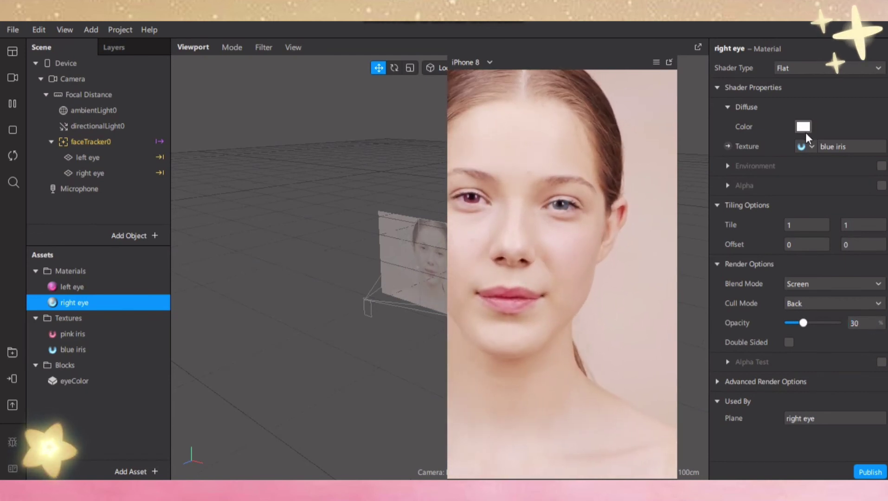
- Change the right eye material's diffuse color to bright cyan from the basic colors
left_click(804, 128)
left_click_drag(452, 116, 332, 103)
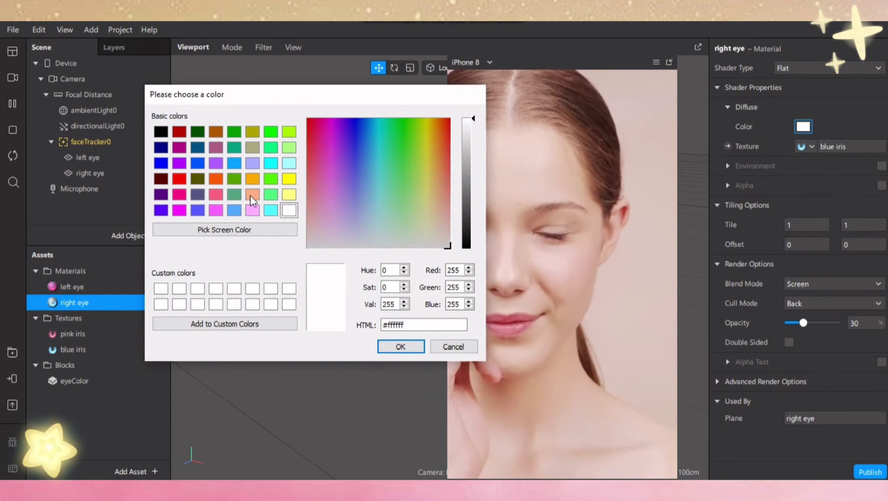
left_click(381, 349)
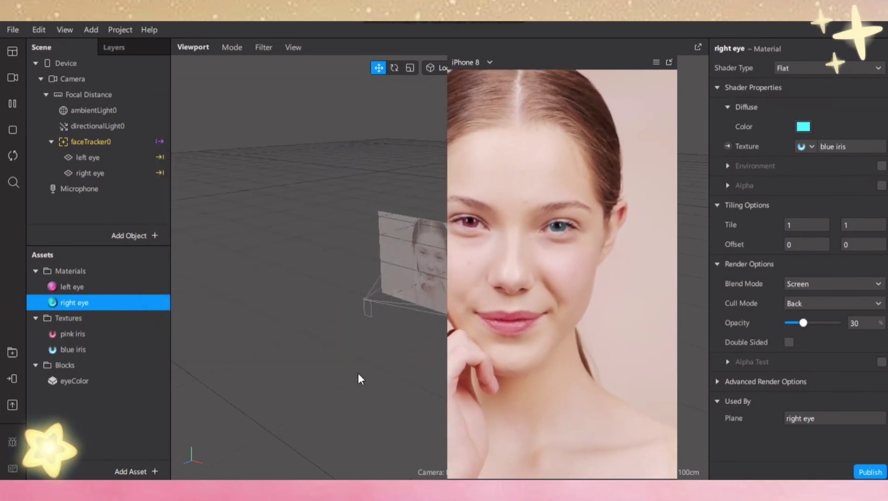
- Turn off Use Depth Test in the right eye material's advanced render options
left_click(719, 383)
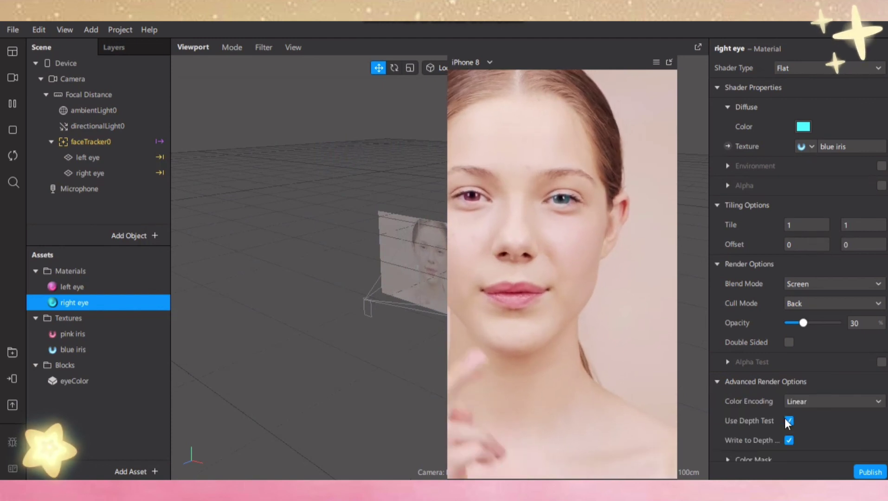
left_click(788, 421)
left_click(717, 388)
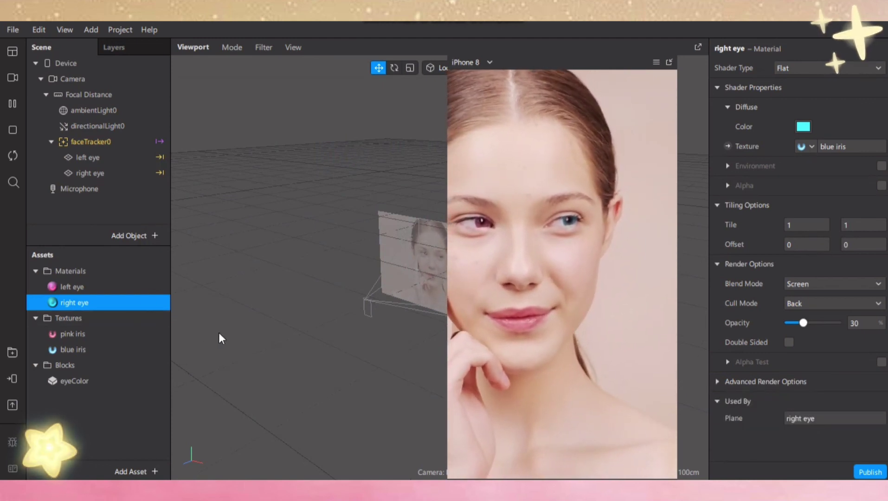
- Preview the contact lens effect on several different people using the real-time simulation videos
left_click(11, 78)
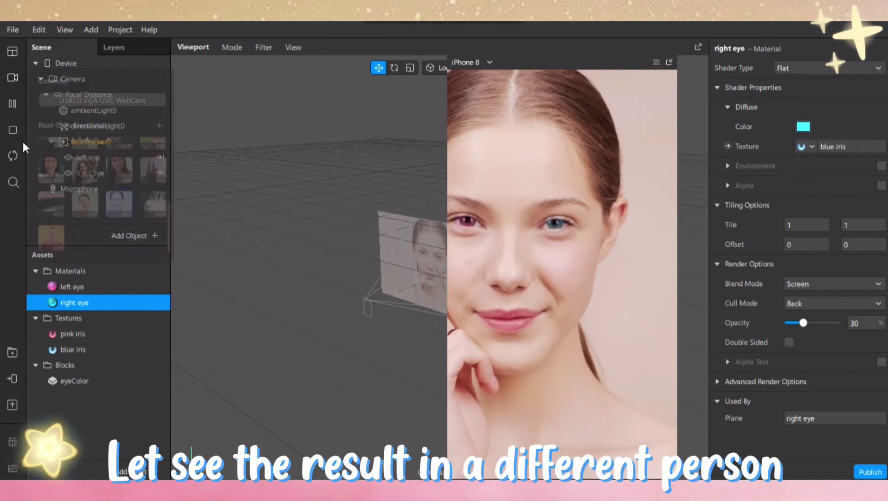
left_click(54, 242)
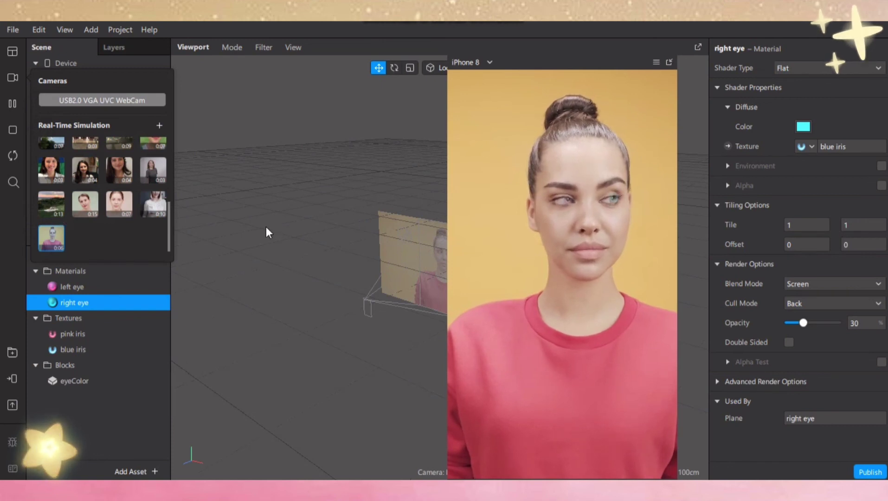
left_click(89, 208)
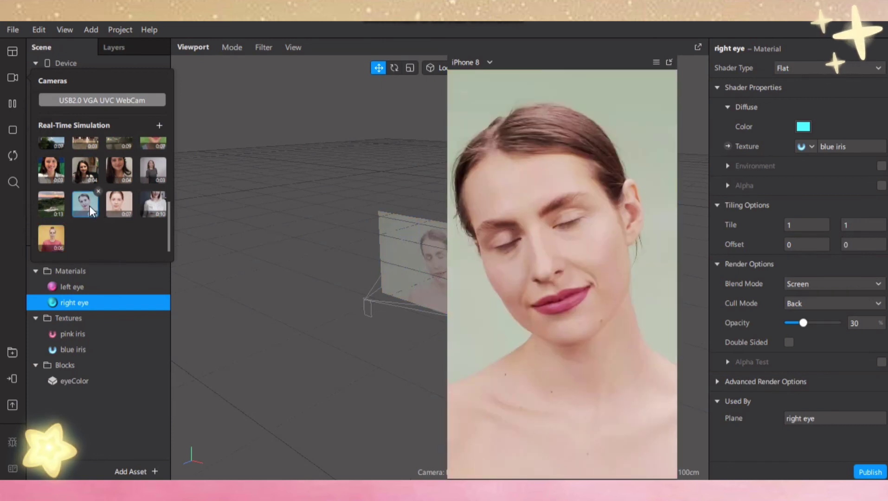
left_click(41, 173)
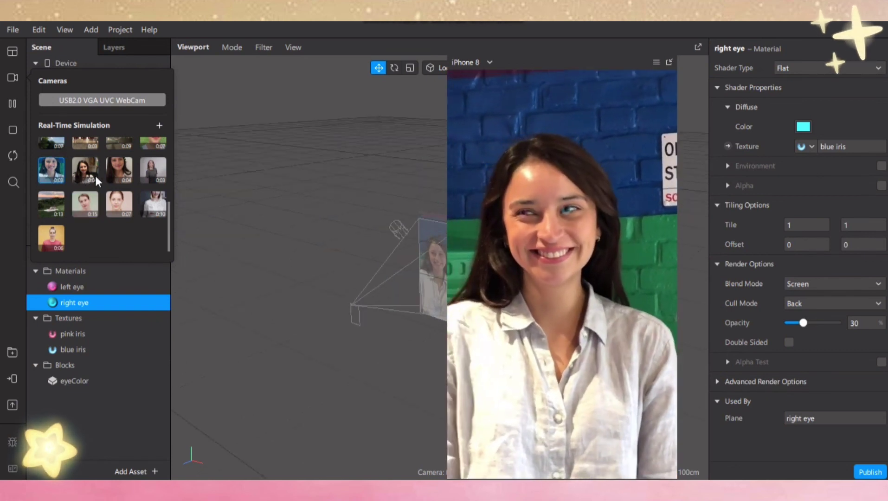
scroll(104, 175, "up", 5)
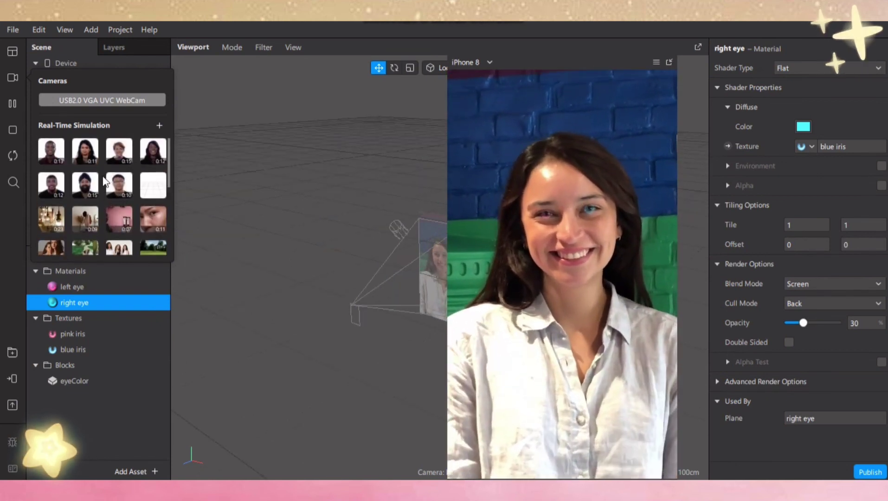
left_click(49, 148)
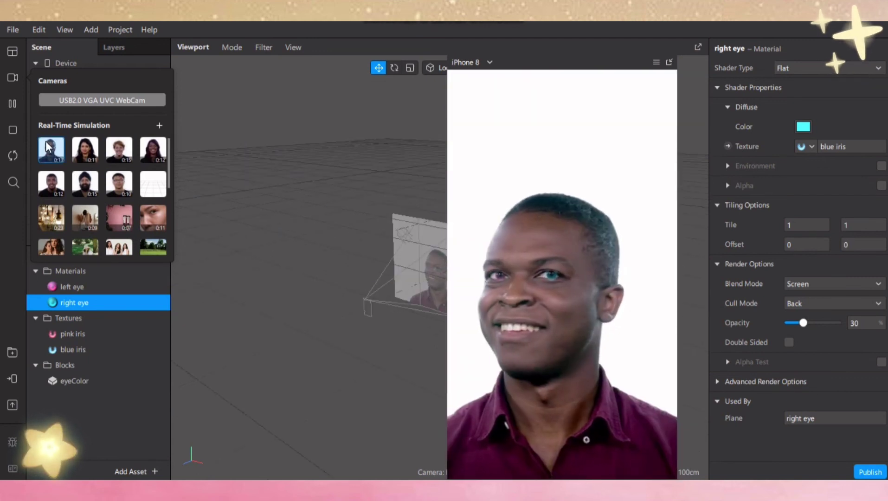
left_click(123, 150)
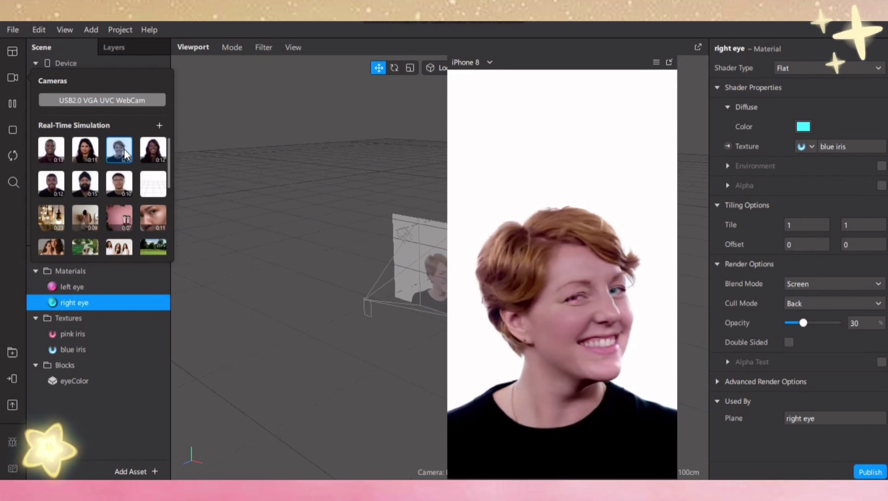
scroll(123, 177, "down", 3)
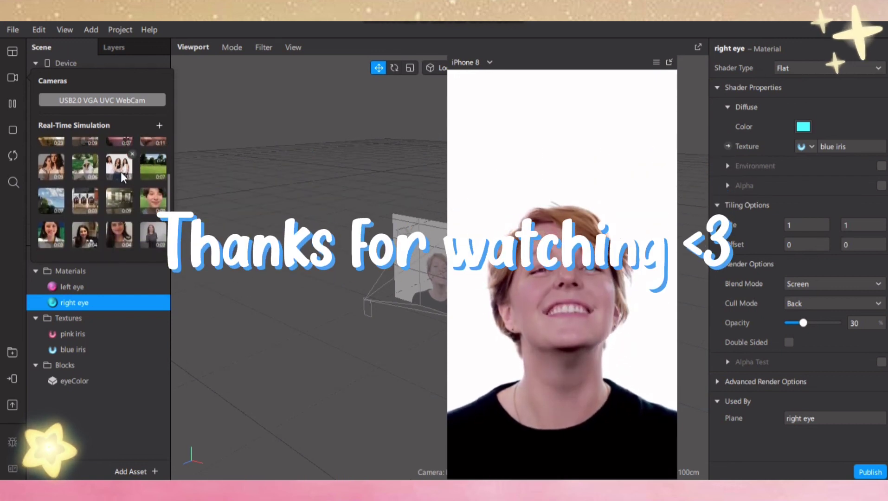
scroll(97, 232, "down", 2)
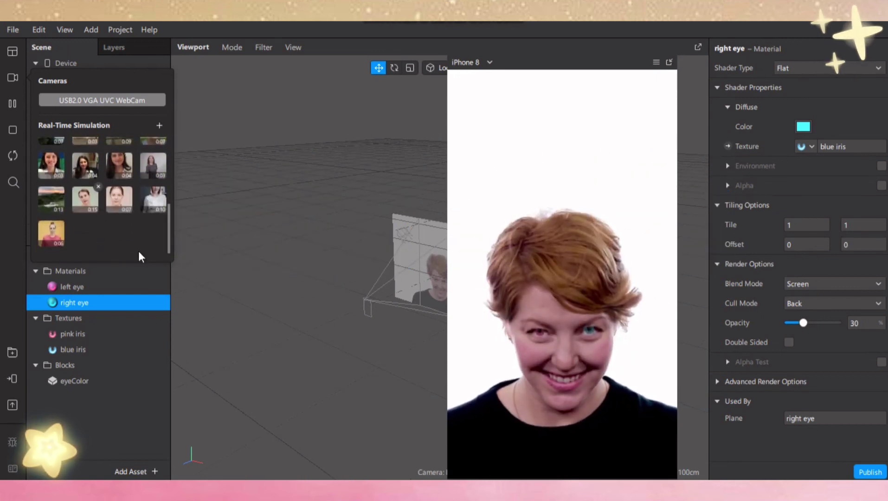